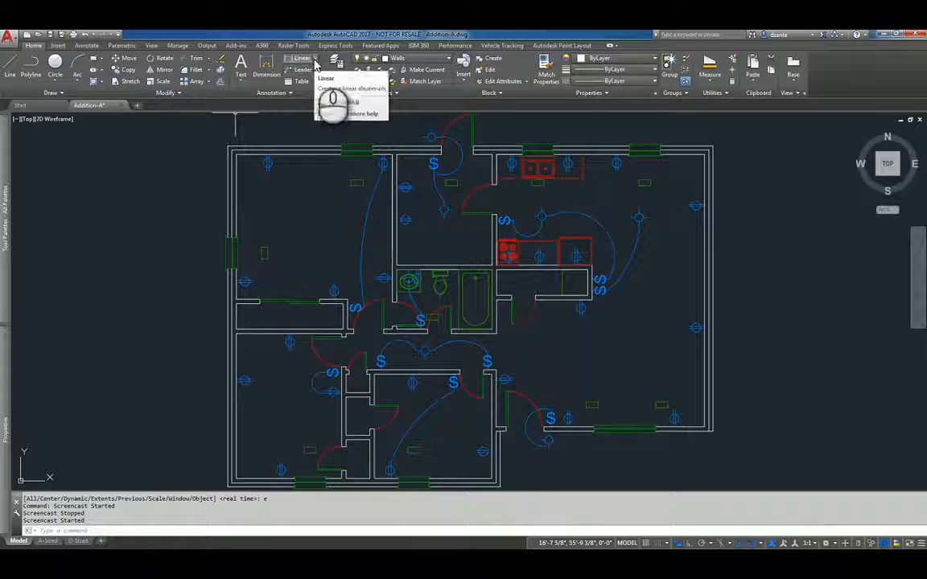
{"action": "left_click", "coordinate": [316, 64]}
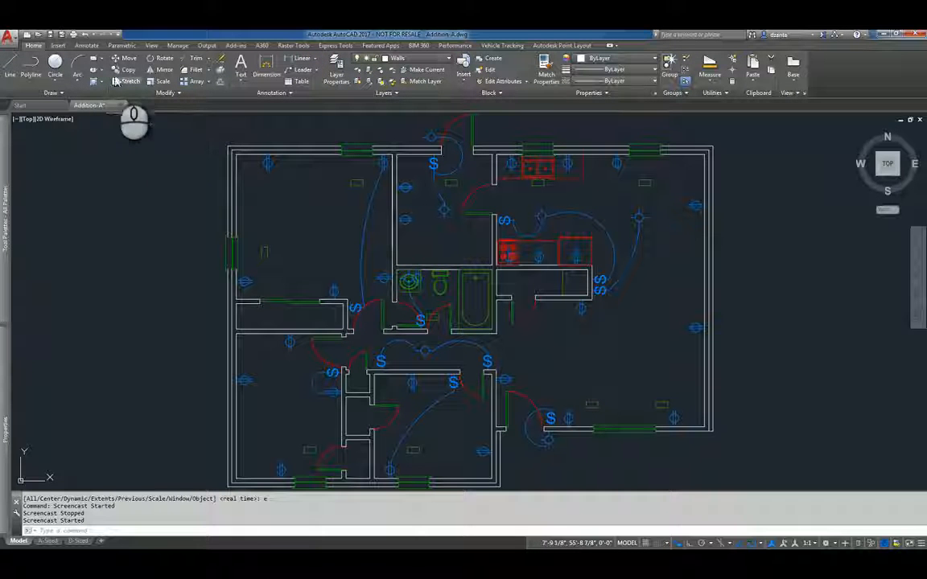
{"action": "left_click", "coordinate": [87, 46]}
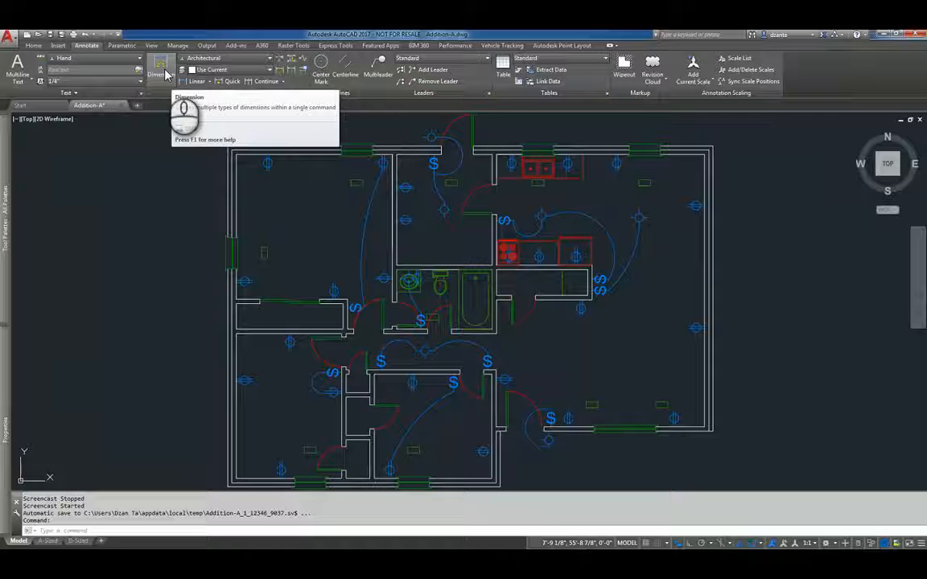
{"action": "left_click", "coordinate": [209, 83]}
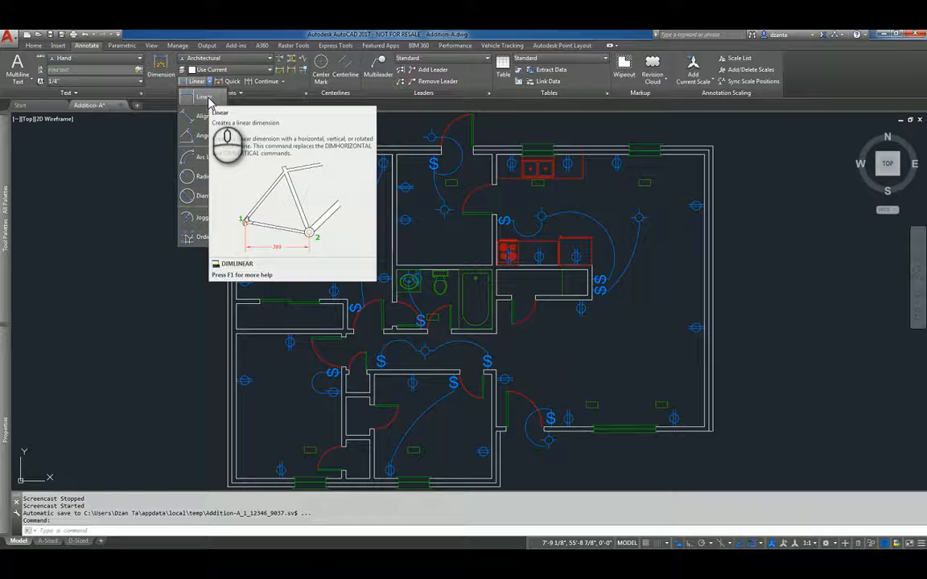
{"action": "left_click", "coordinate": [204, 97]}
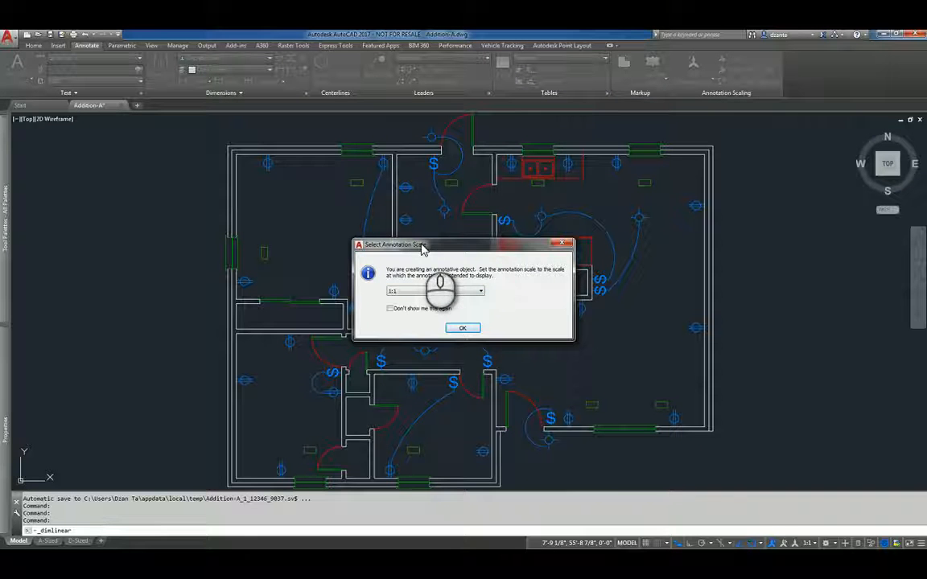
{"action": "left_click", "coordinate": [559, 244]}
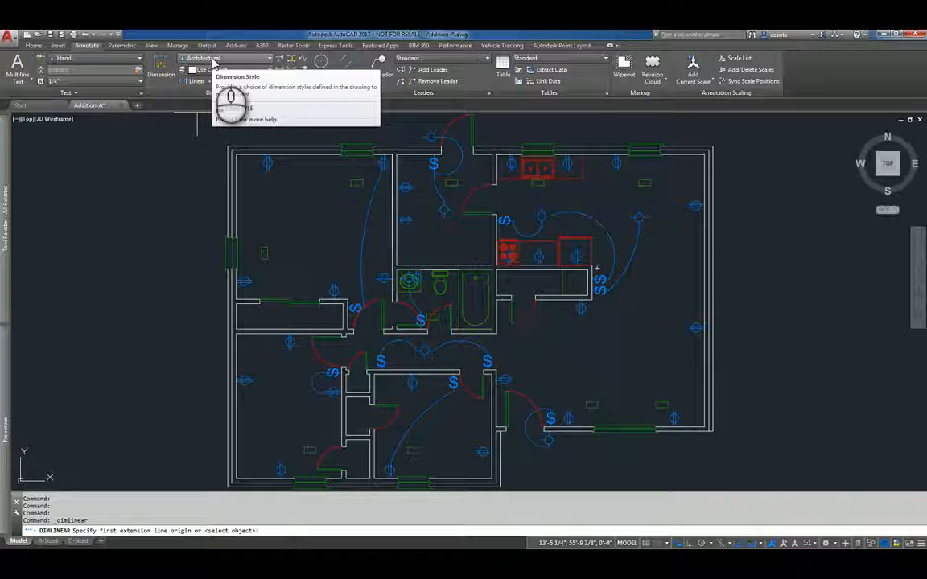
{"action": "left_click", "coordinate": [213, 60]}
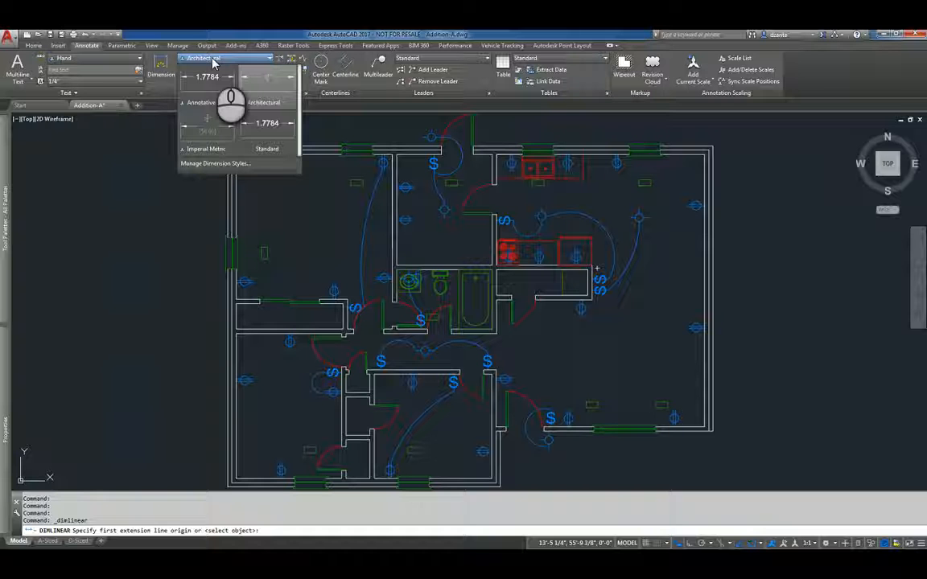
{"action": "left_click", "coordinate": [213, 62]}
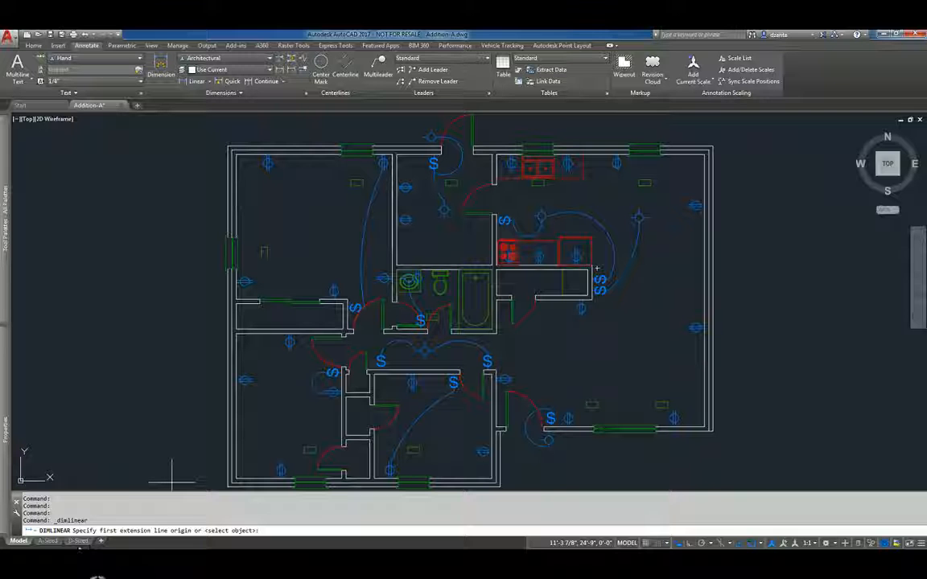
{"action": "mouse_move", "coordinate": [79, 544]}
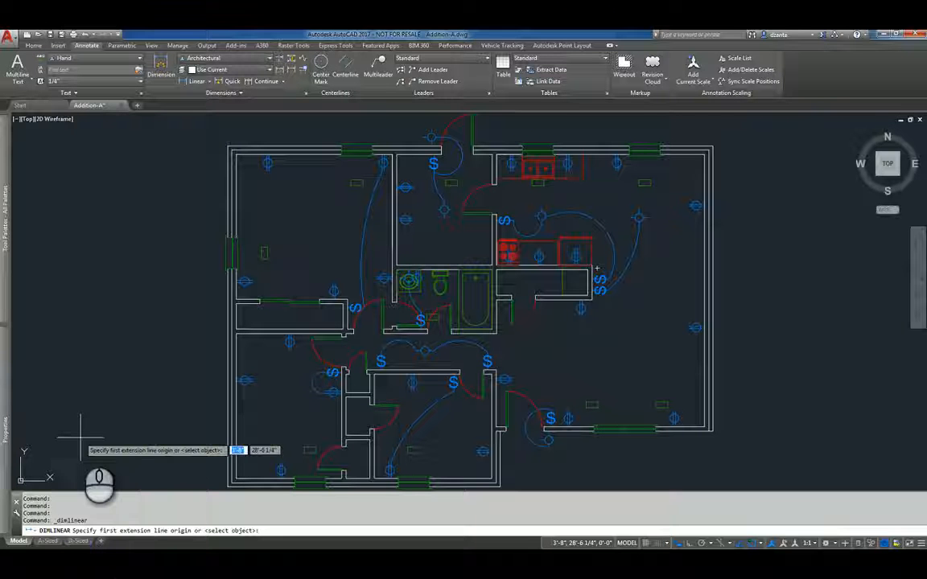
{"action": "key", "text": "Escape"}
Open the D-Sized layout and erase its existing viewport.
{"action": "left_click", "coordinate": [80, 540]}
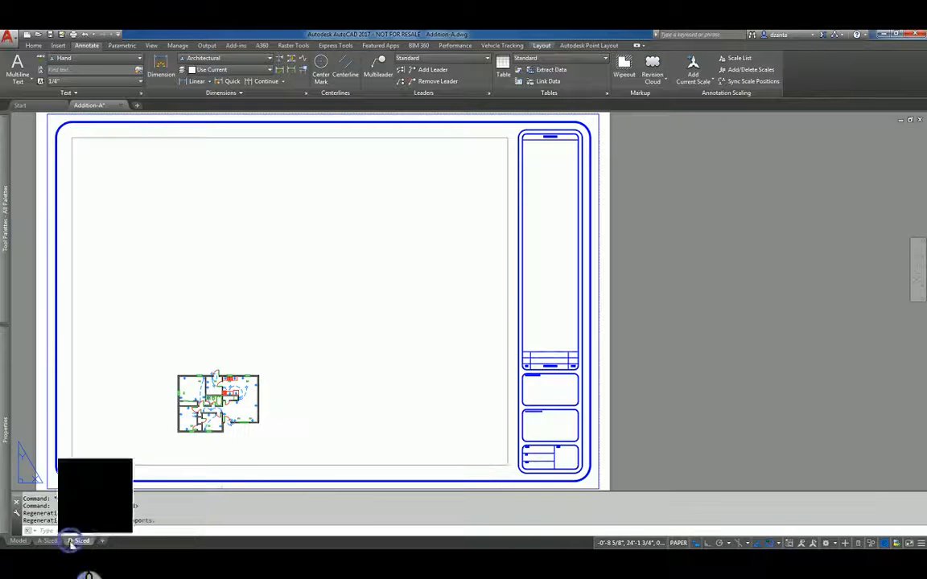
{"action": "left_click", "coordinate": [356, 465]}
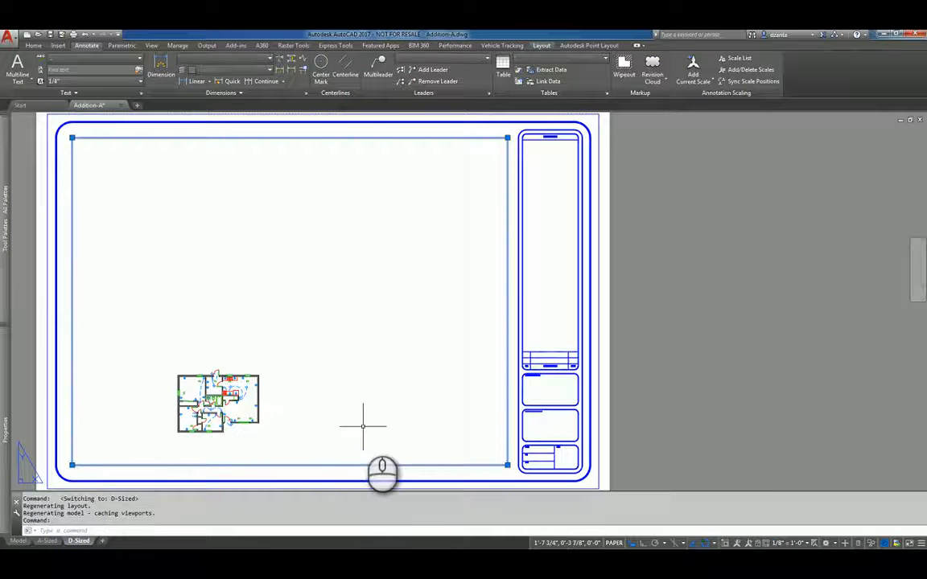
{"action": "key", "text": "Return"}
Create a rectangular viewport about 2'-2" wide by 1'-7" high inside the sheet border with MVIEW.
{"action": "type", "text": "MV"}
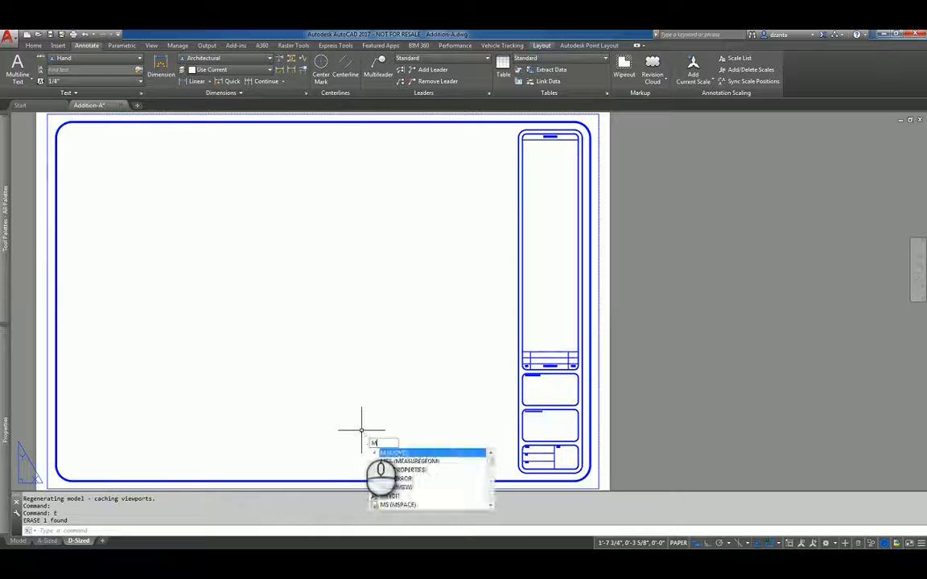
{"action": "key", "text": "Return"}
{"action": "left_click", "coordinate": [499, 460]}
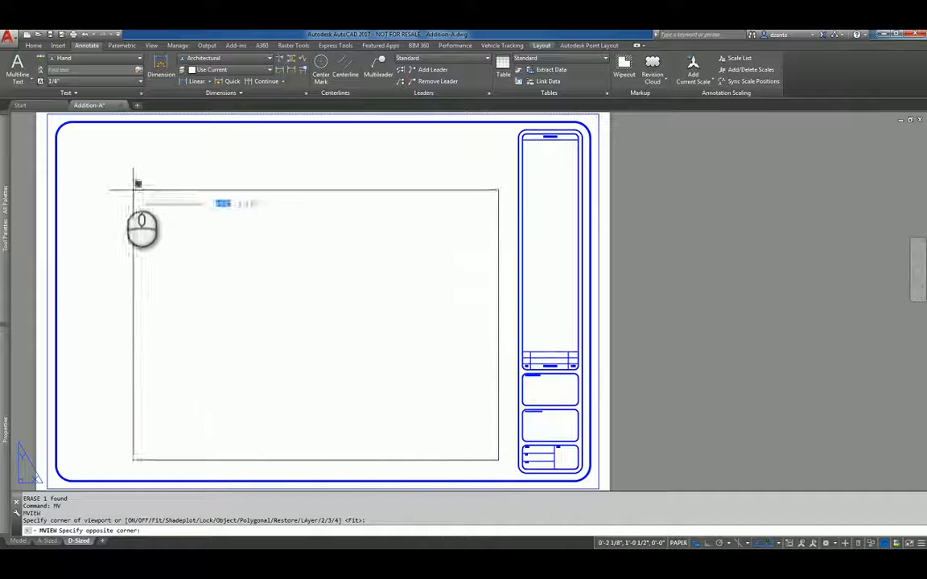
{"action": "left_click", "coordinate": [81, 151]}
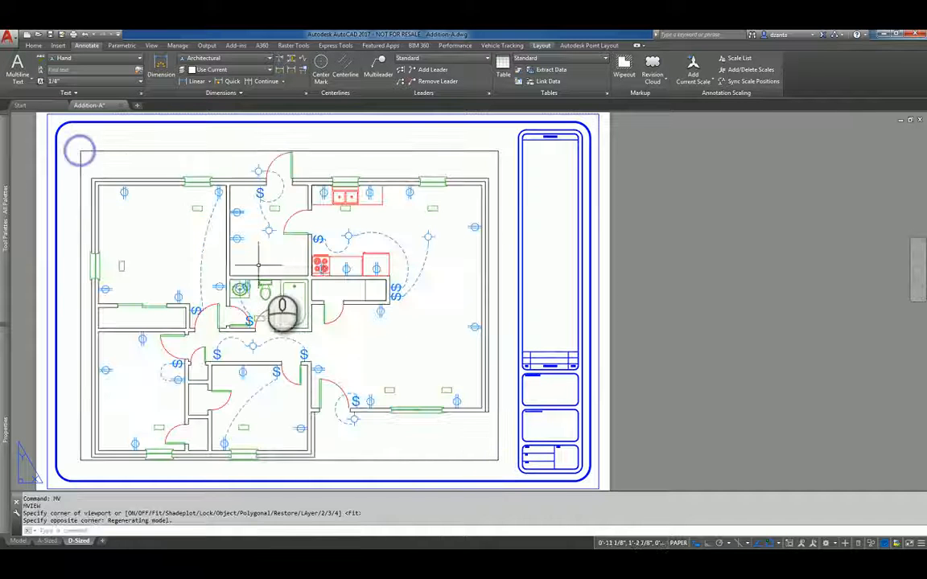
Set the new viewport's scale to 3/8" = 1'-0" and lock its display.
{"action": "left_click", "coordinate": [503, 424]}
{"action": "left_click", "coordinate": [490, 424]}
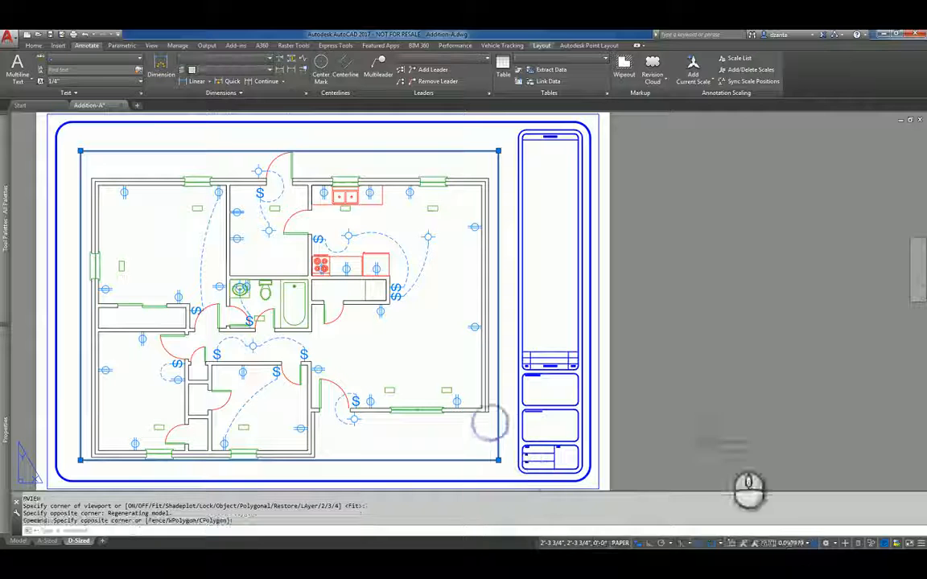
{"action": "left_click", "coordinate": [793, 543]}
{"action": "scroll", "coordinate": [793, 499], "scroll_direction": "down", "scroll_amount": 2}
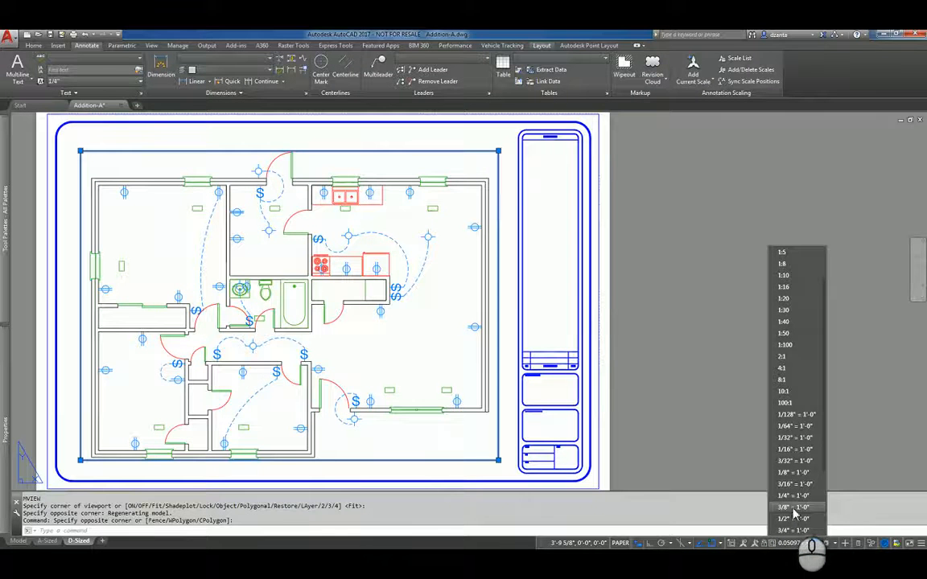
{"action": "left_click", "coordinate": [793, 508]}
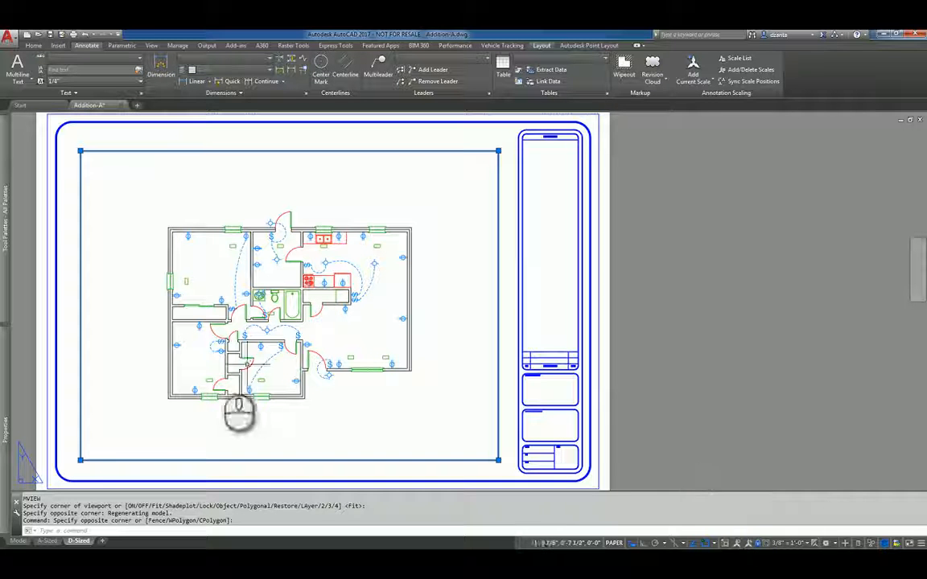
{"action": "mouse_move", "coordinate": [6, 407]}
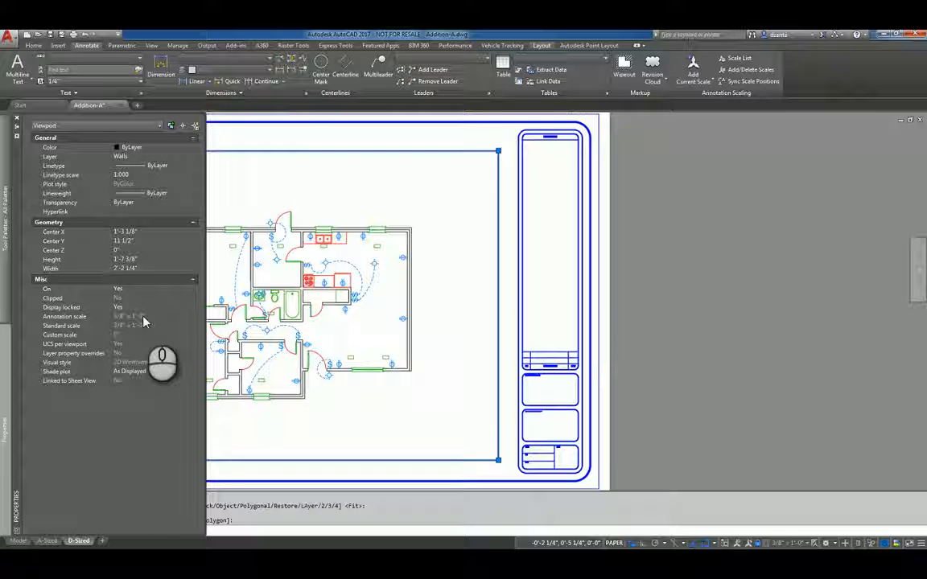
Activate model space inside the viewport and make Architectural the current dimension style.
{"action": "middle_click_drag", "start_coordinate": [326, 368], "coordinate": [485, 365]}
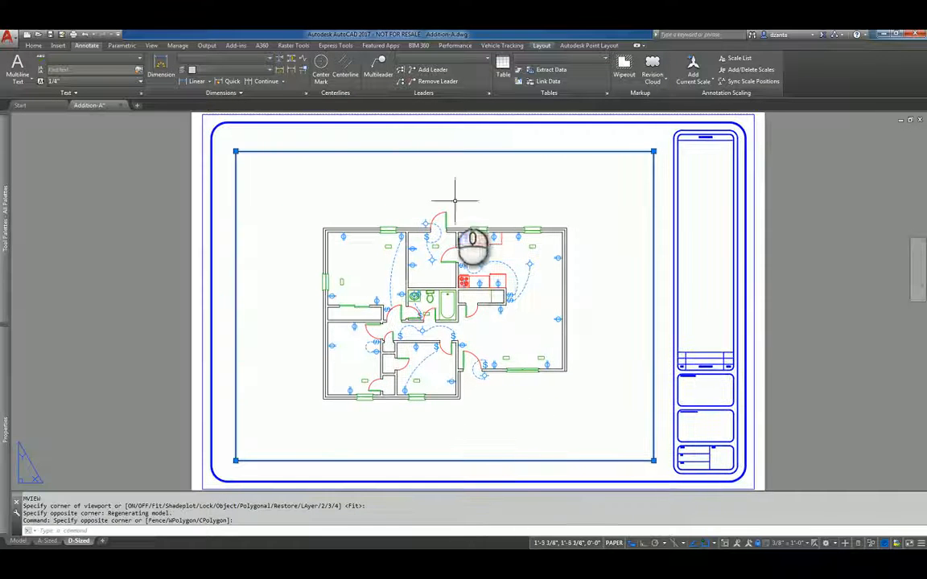
{"action": "double_click", "coordinate": [453, 197]}
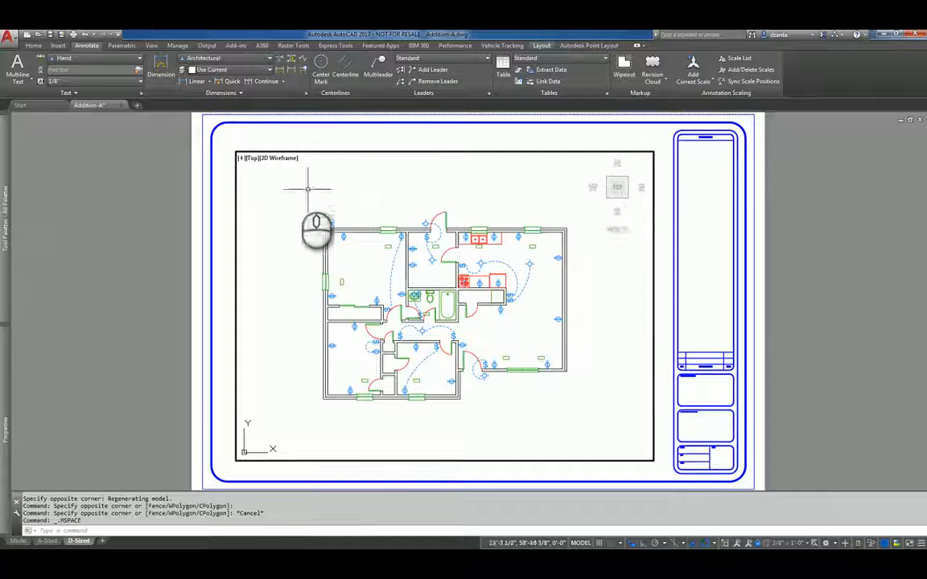
{"action": "left_click", "coordinate": [202, 61]}
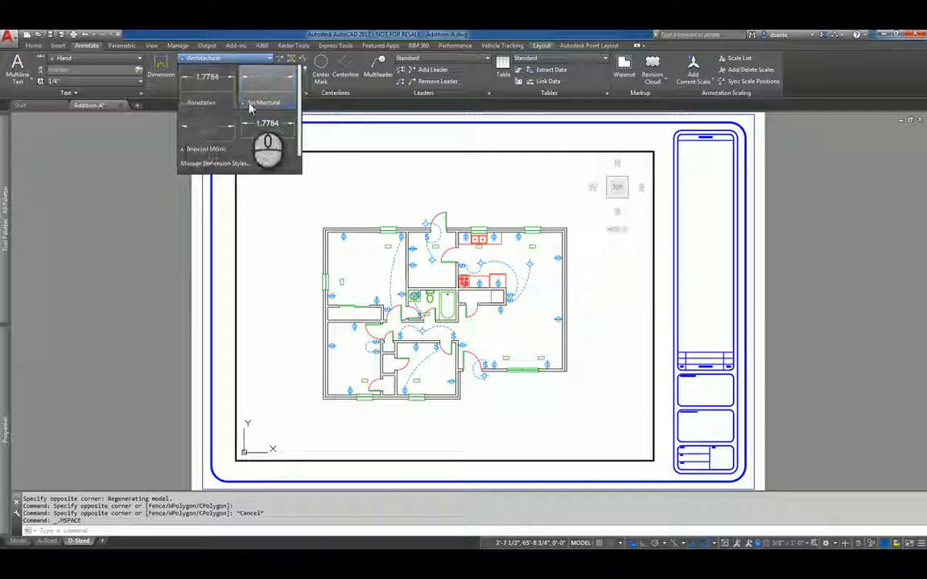
{"action": "left_click", "coordinate": [273, 87]}
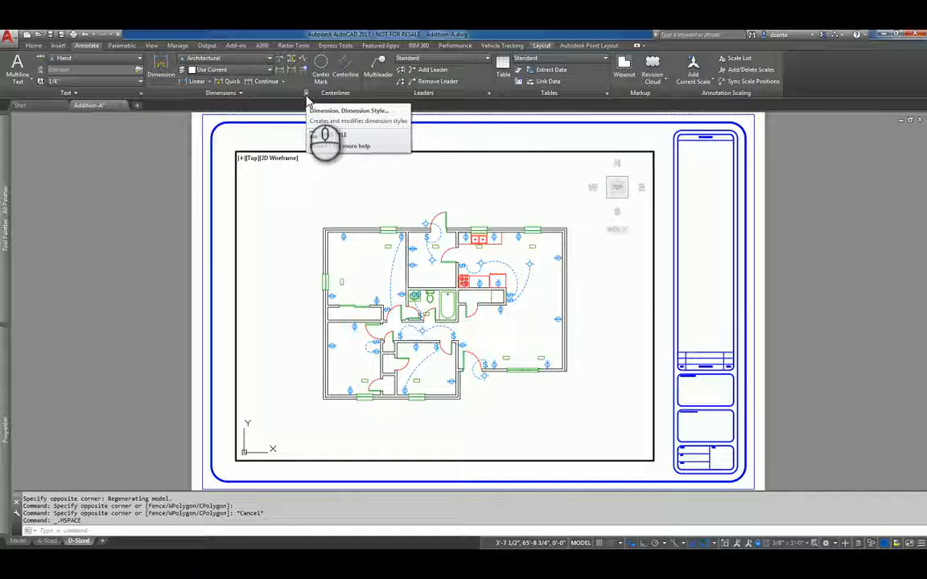
Review the Architectural dimension style's line, arrow, text, fit, unit and tolerance settings without changing them.
{"action": "left_click", "coordinate": [307, 98]}
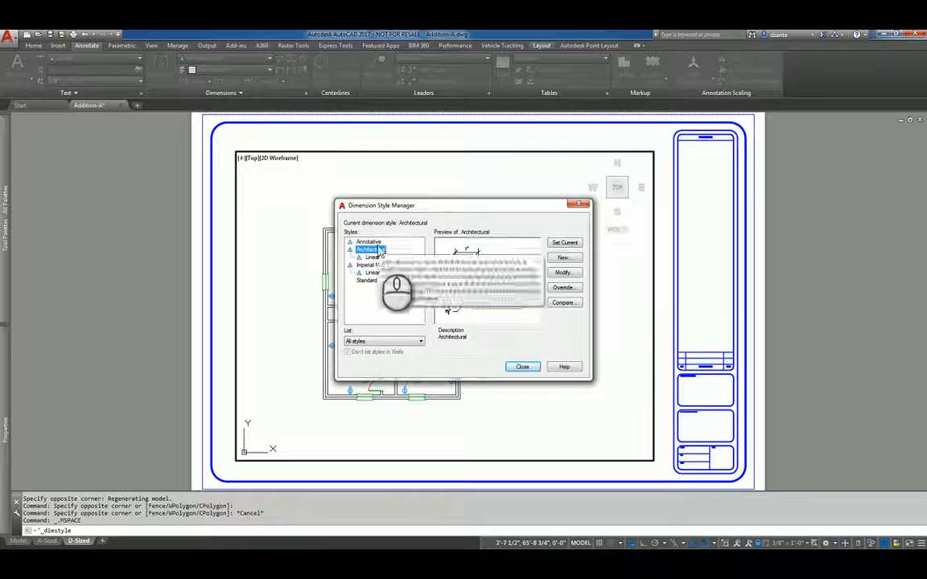
{"action": "left_click", "coordinate": [564, 273]}
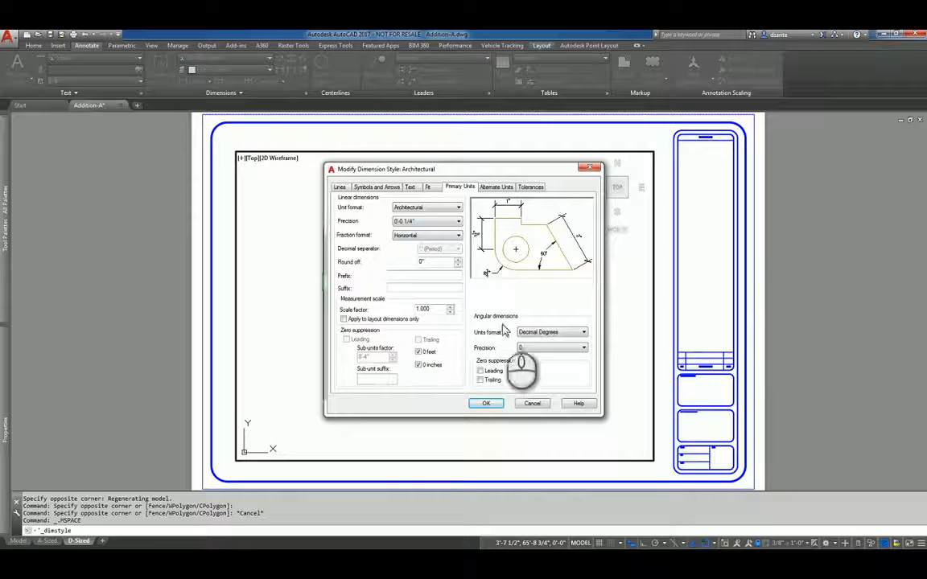
{"action": "left_click", "coordinate": [340, 186]}
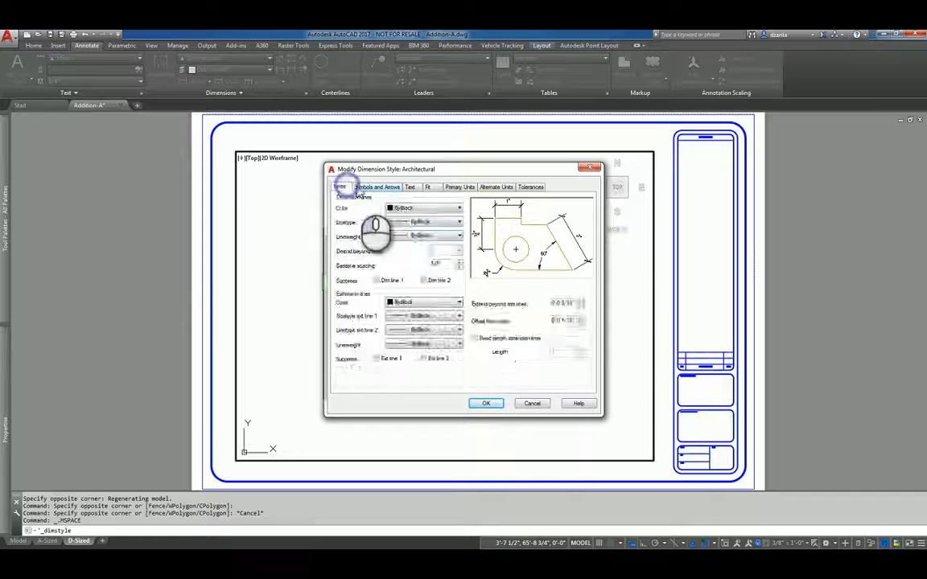
{"action": "left_click", "coordinate": [377, 187]}
{"action": "left_click", "coordinate": [408, 188]}
{"action": "left_click", "coordinate": [427, 187]}
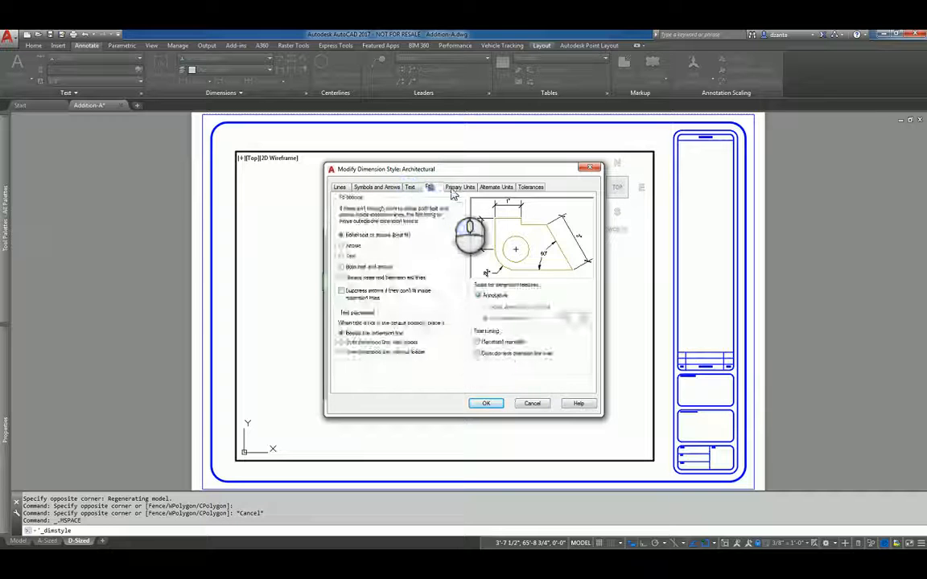
{"action": "left_click", "coordinate": [459, 187]}
{"action": "left_click", "coordinate": [497, 186]}
{"action": "left_click", "coordinate": [530, 186]}
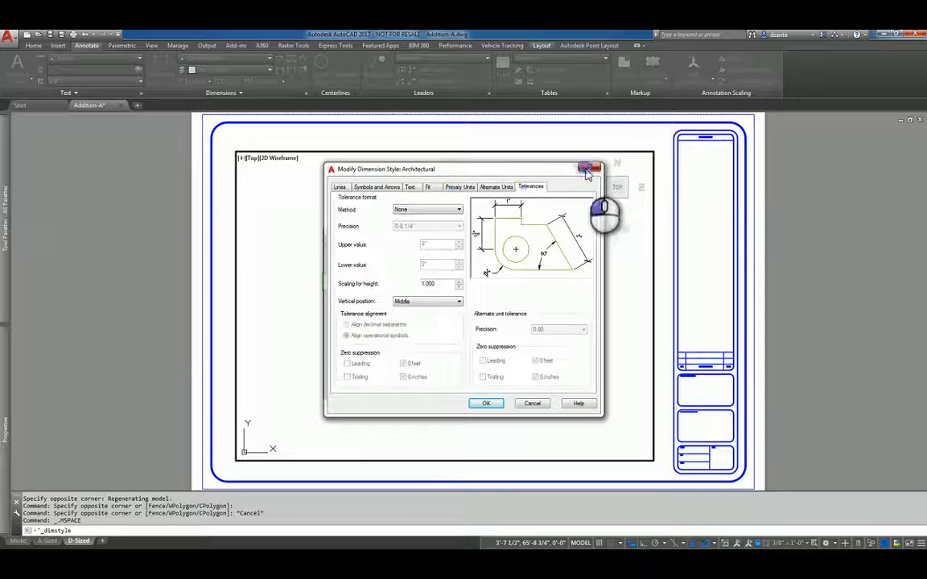
{"action": "left_click", "coordinate": [591, 168]}
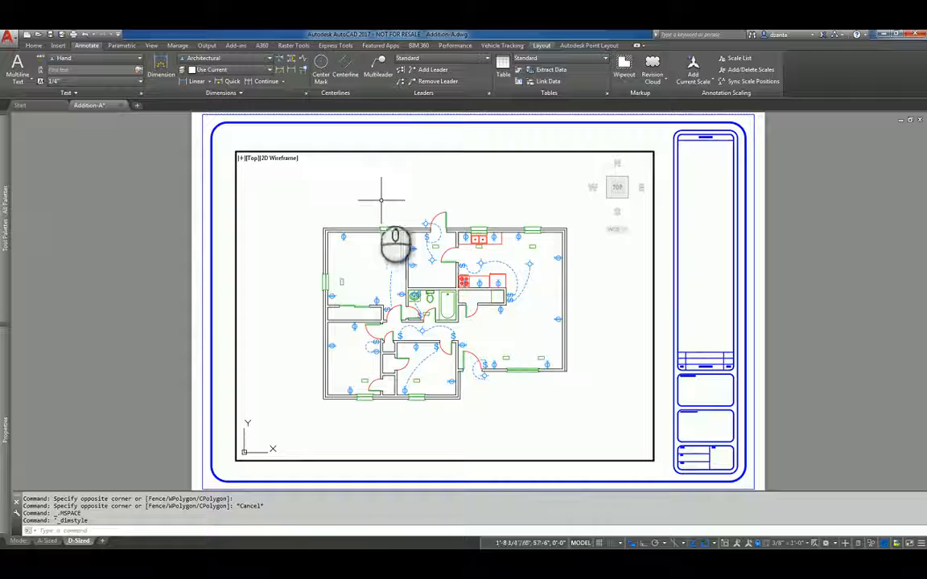
Add a linear dimension for the house's overall width between the upper exterior corners, placed above the floor plan.
{"action": "left_click", "coordinate": [209, 82]}
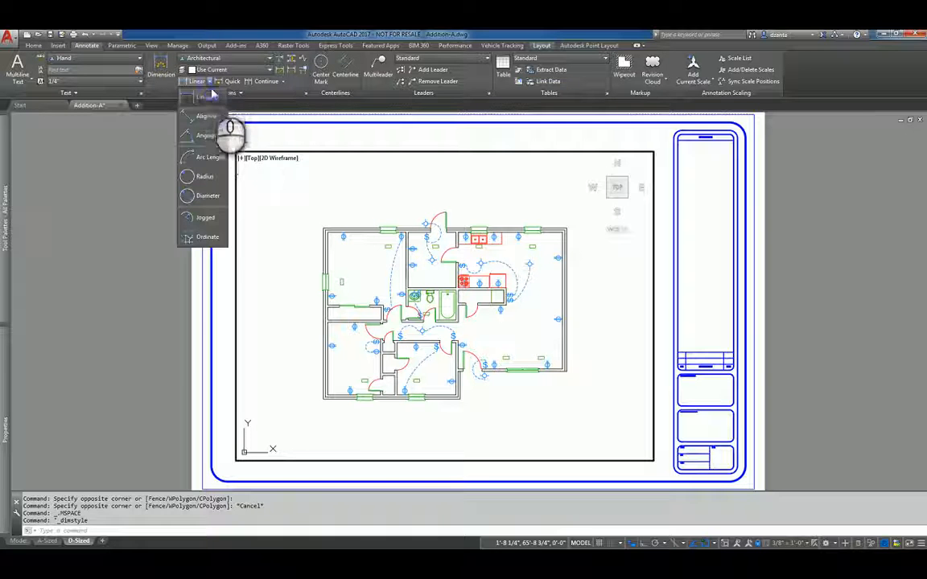
{"action": "left_click", "coordinate": [200, 98]}
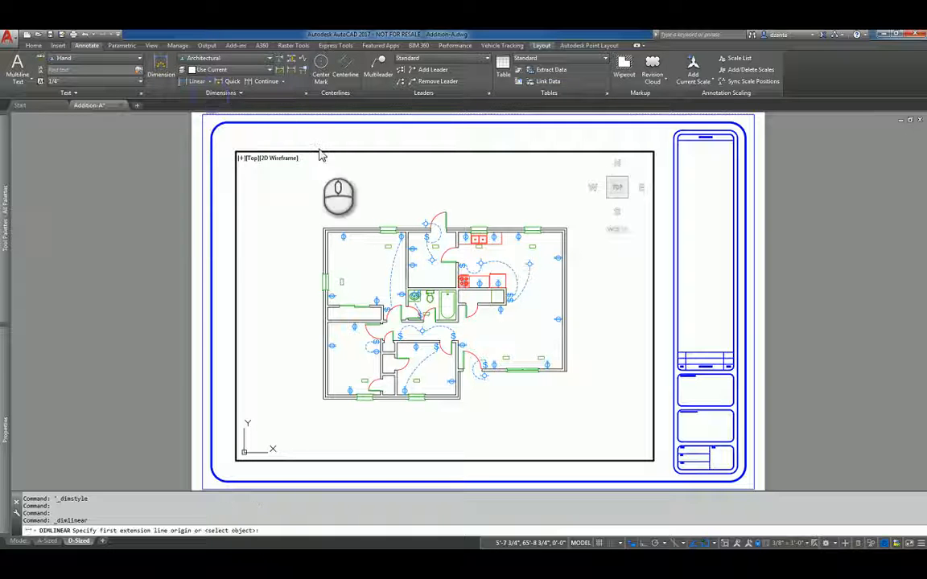
{"action": "left_click", "coordinate": [322, 229]}
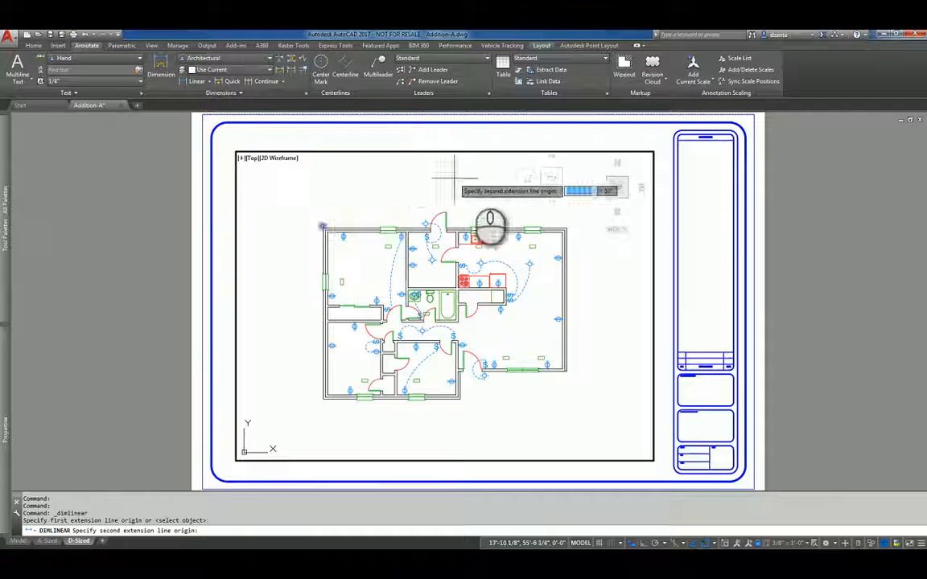
{"action": "left_click", "coordinate": [568, 229]}
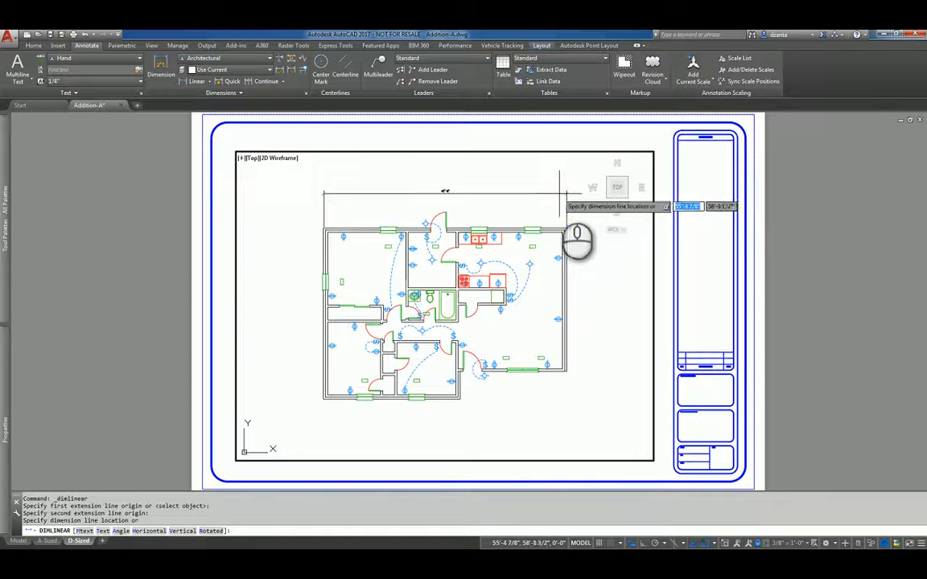
{"action": "left_click", "coordinate": [554, 193]}
{"action": "scroll", "coordinate": [401, 191], "scroll_direction": "up", "scroll_amount": 2}
{"action": "scroll", "coordinate": [402, 191], "scroll_direction": "up", "scroll_amount": 2}
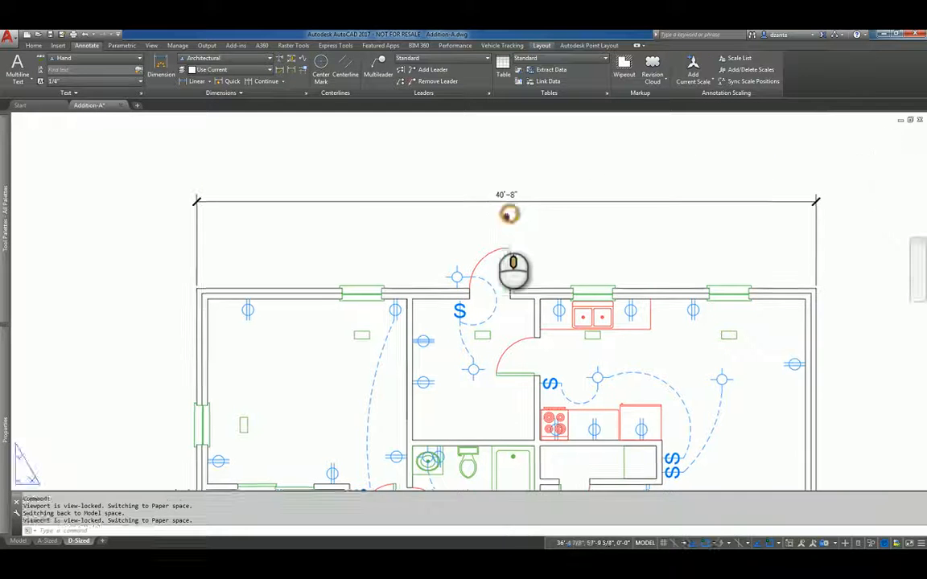
{"action": "middle_click_drag", "start_coordinate": [496, 220], "coordinate": [462, 236]}
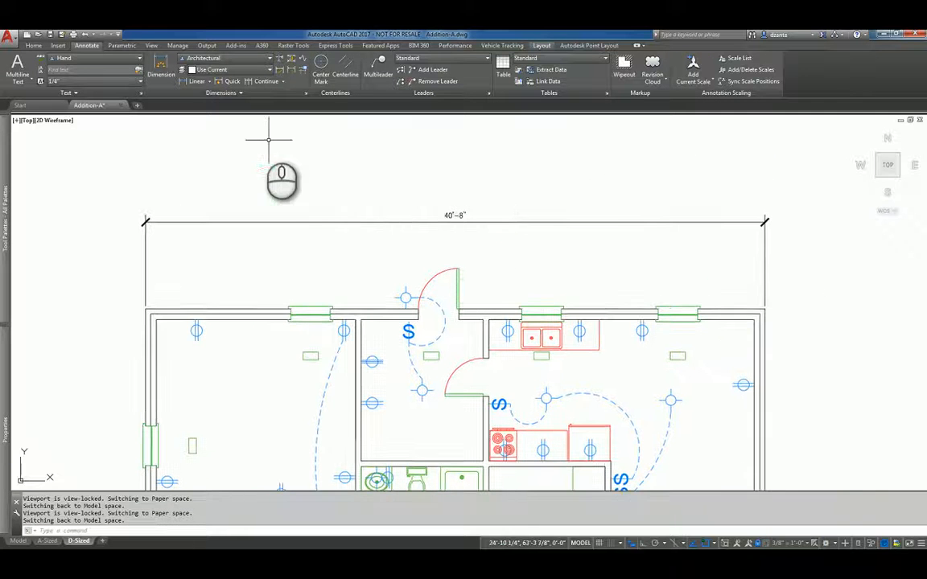
Add a vertical linear dimension from the upper-left corner to the lower wall of the upper-left room, placed outside the exterior wall.
{"action": "left_click", "coordinate": [208, 81]}
{"action": "left_click", "coordinate": [205, 97]}
{"action": "middle_click_drag", "start_coordinate": [303, 217], "coordinate": [362, 164]}
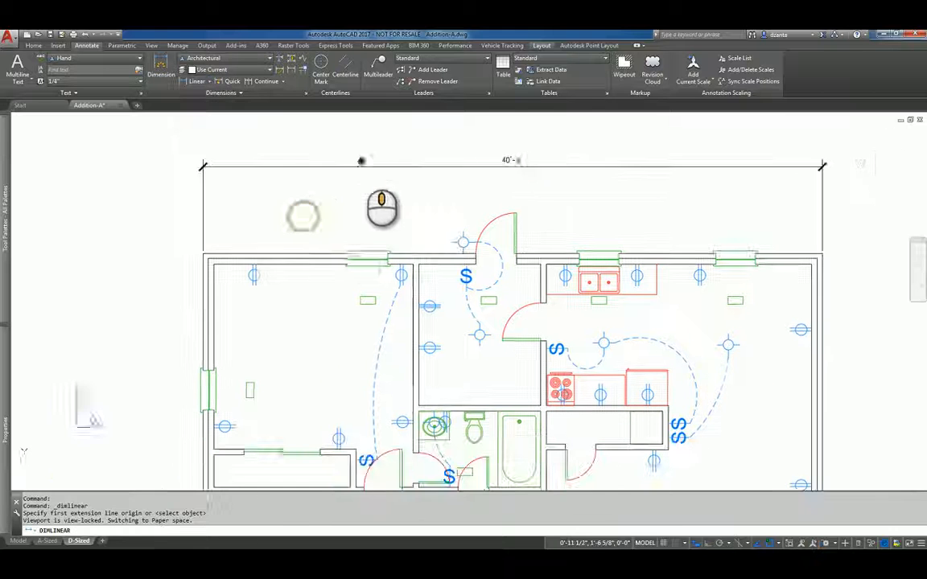
{"action": "left_click", "coordinate": [213, 264]}
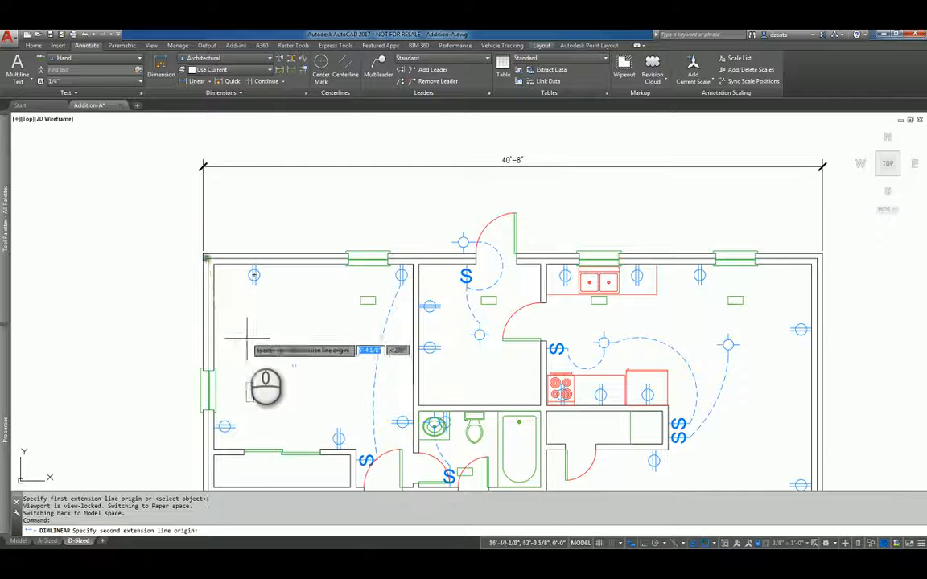
{"action": "left_click", "coordinate": [214, 448]}
{"action": "left_click", "coordinate": [169, 407]}
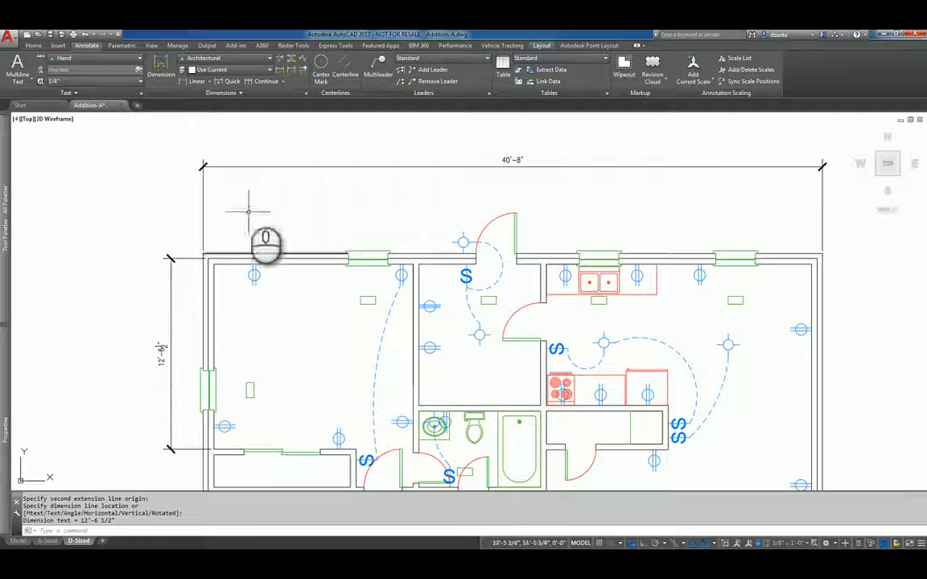
{"action": "left_click", "coordinate": [210, 83]}
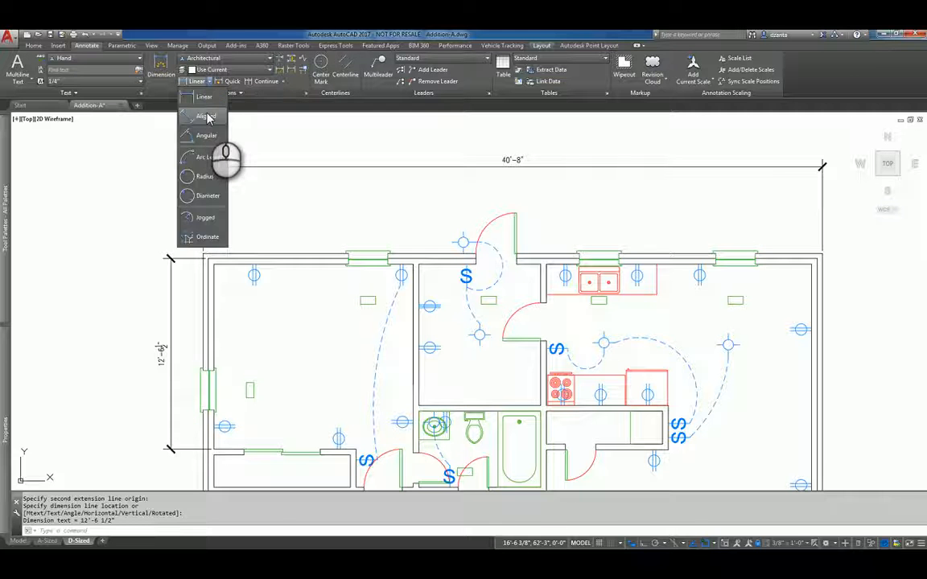
{"action": "left_click", "coordinate": [207, 116]}
{"action": "scroll", "coordinate": [515, 367], "scroll_direction": "down", "scroll_amount": 5}
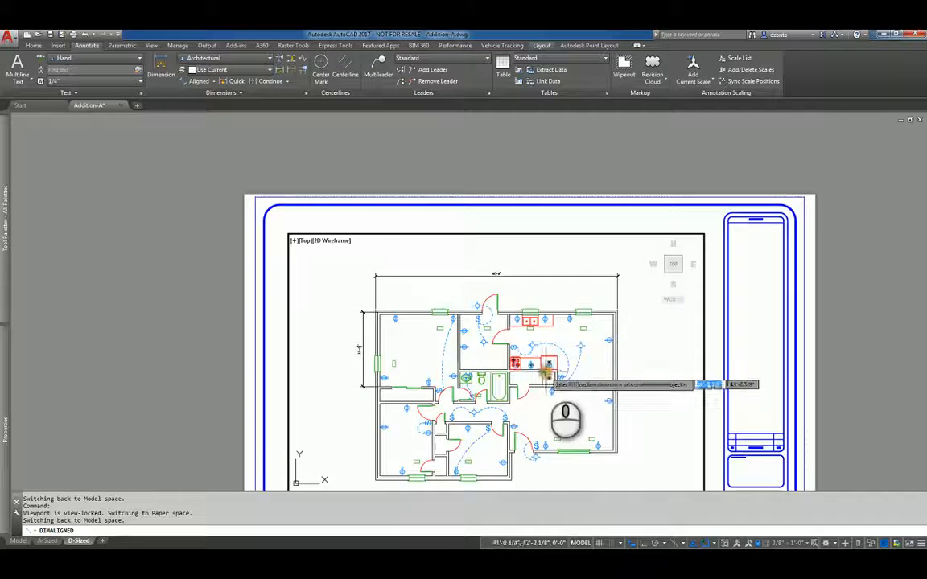
{"action": "scroll", "coordinate": [503, 358], "scroll_direction": "up", "scroll_amount": 2}
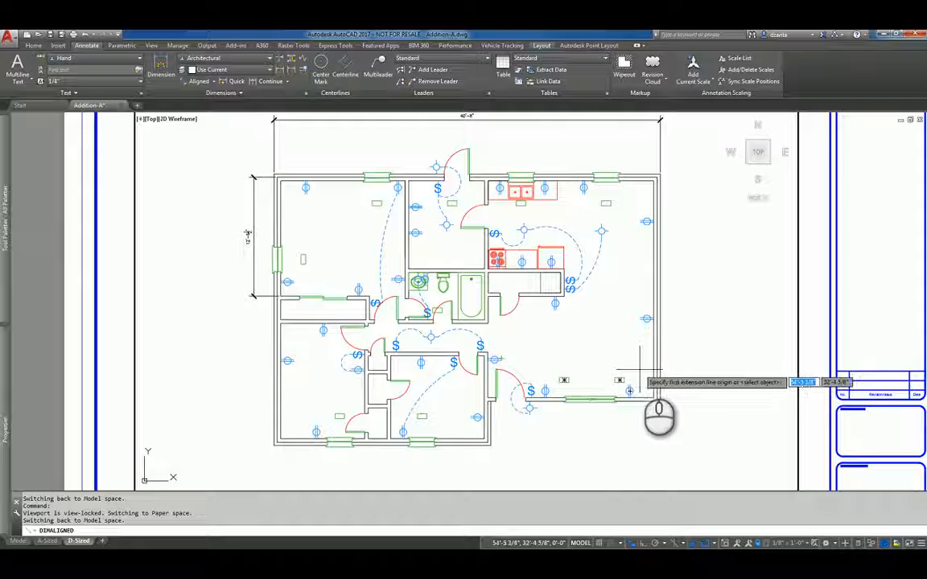
{"action": "key", "text": "Escape"}
{"action": "key", "text": "Escape"}
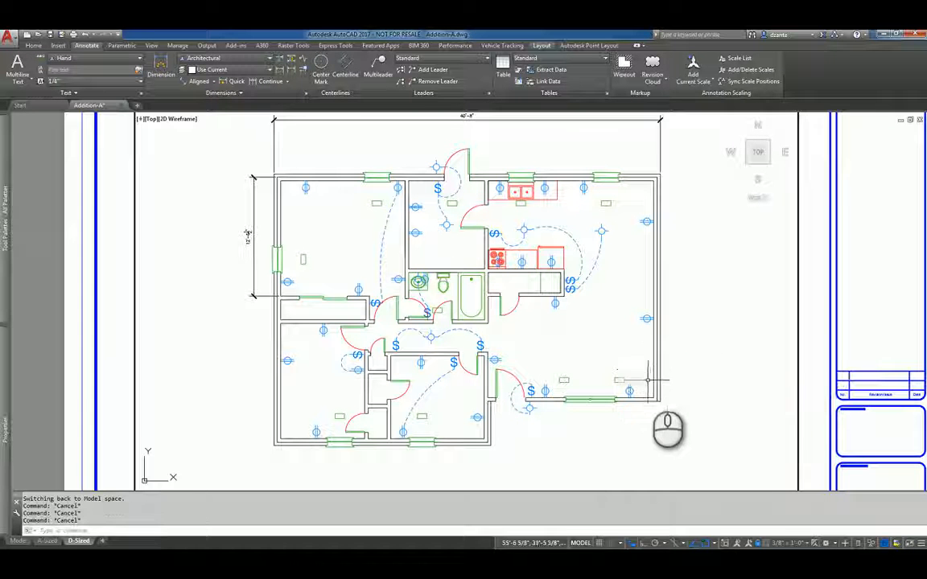
{"action": "left_click", "coordinate": [660, 392]}
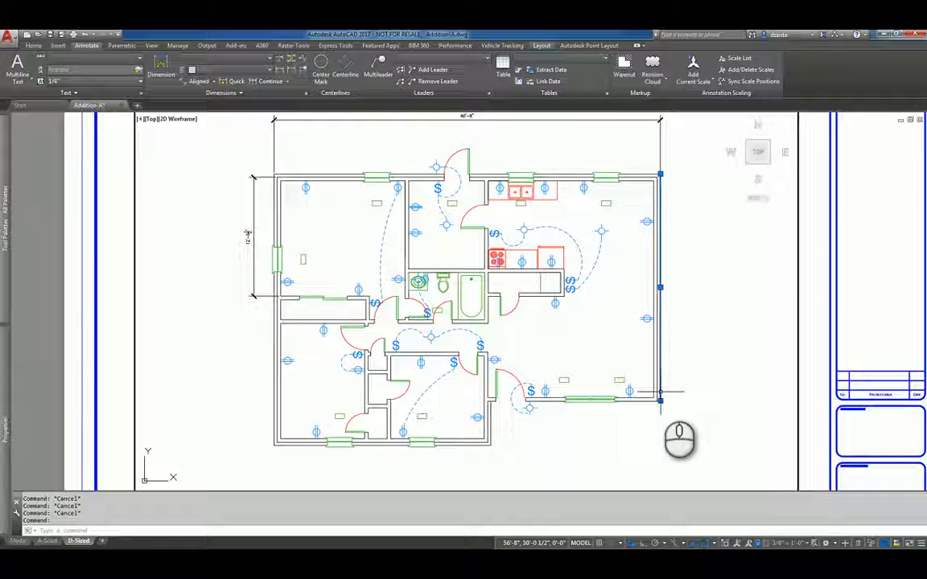
{"action": "key", "text": "Escape"}
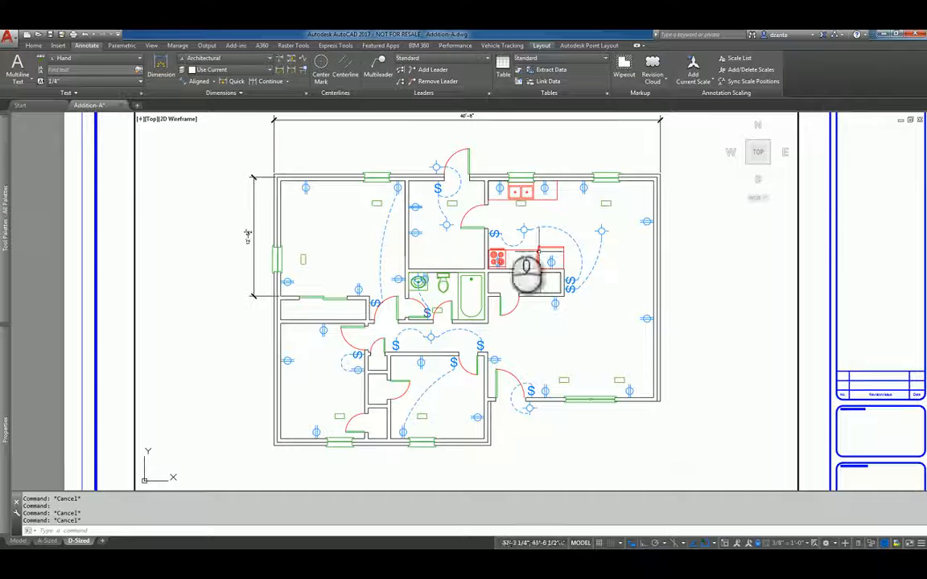
Make the Walls layer current by matching the layer of the lower exterior wall beside the window.
{"action": "left_click", "coordinate": [34, 45]}
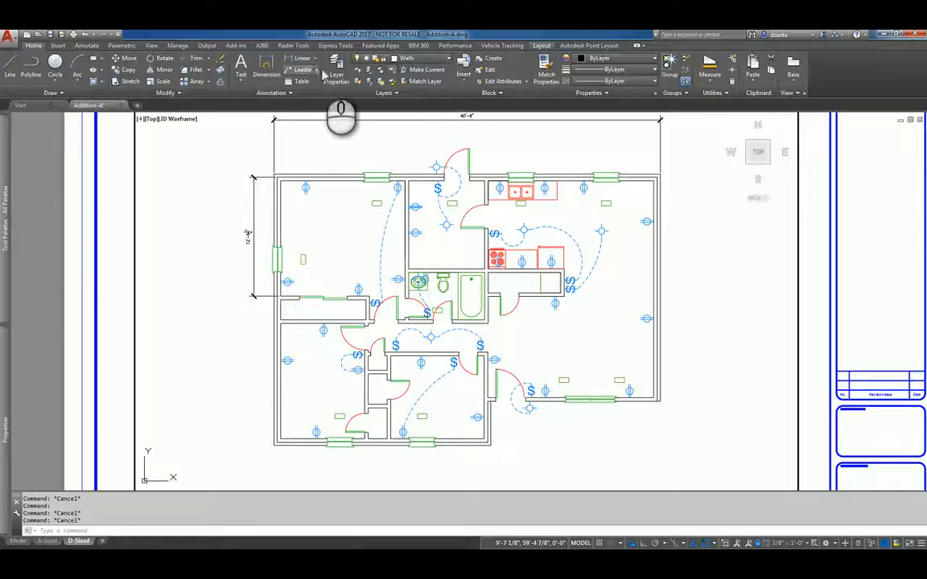
{"action": "left_click", "coordinate": [403, 70]}
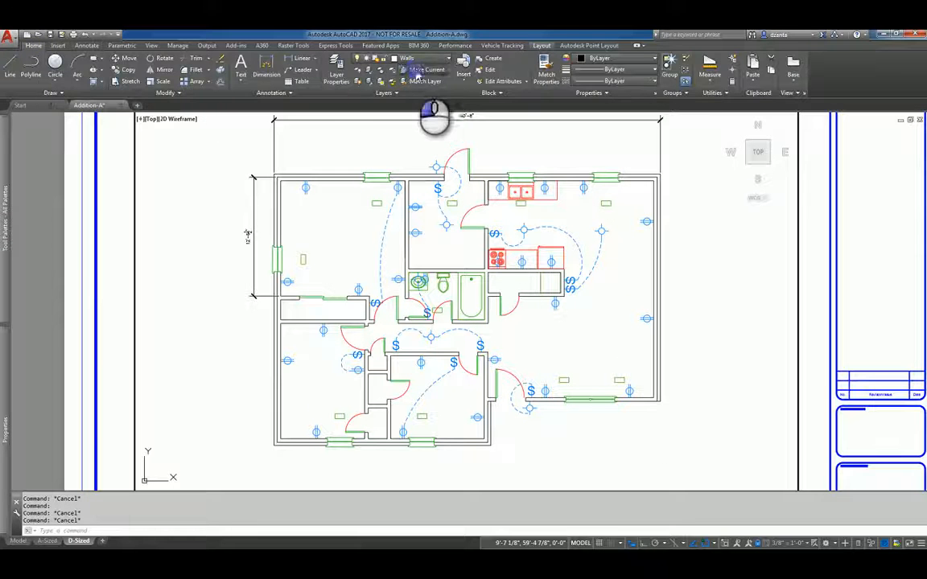
{"action": "left_click", "coordinate": [628, 399]}
Draw a four-segment outline from the lower-right exterior corner back to the east wall, starting with a 45° line about 12'-8 1/2" long.
{"action": "type", "text": "l"}
{"action": "key", "text": "Return"}
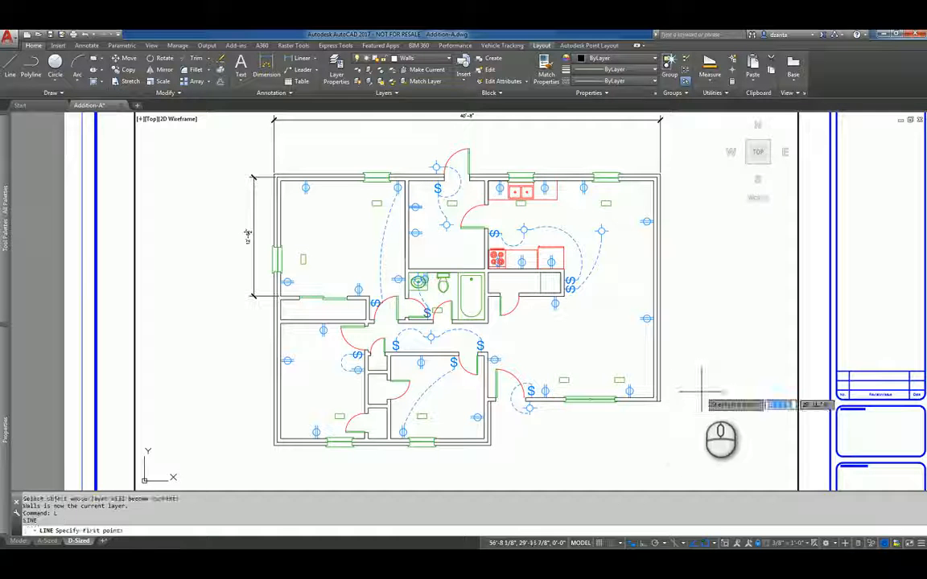
{"action": "left_click", "coordinate": [660, 400]}
{"action": "left_click", "coordinate": [746, 316]}
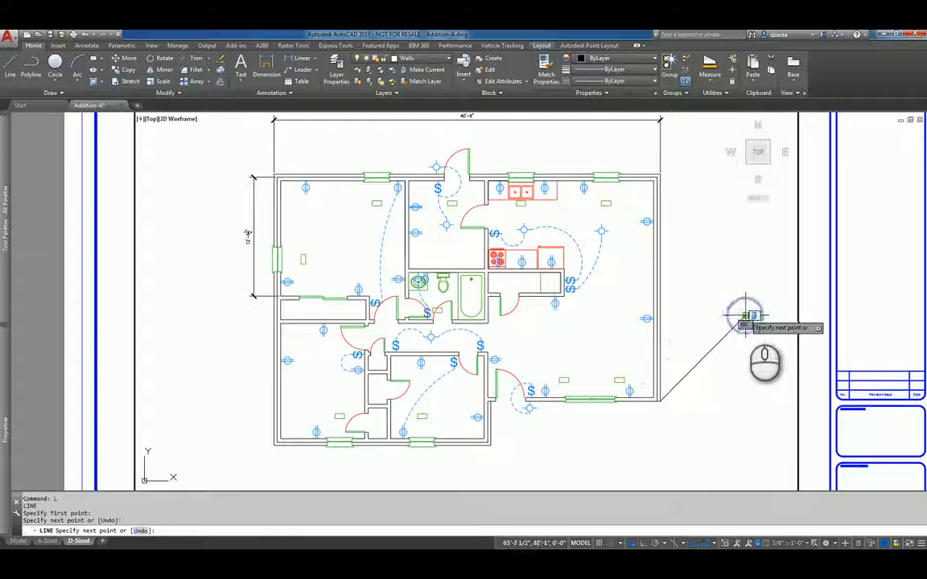
{"action": "left_click", "coordinate": [746, 273]}
{"action": "left_click", "coordinate": [710, 273]}
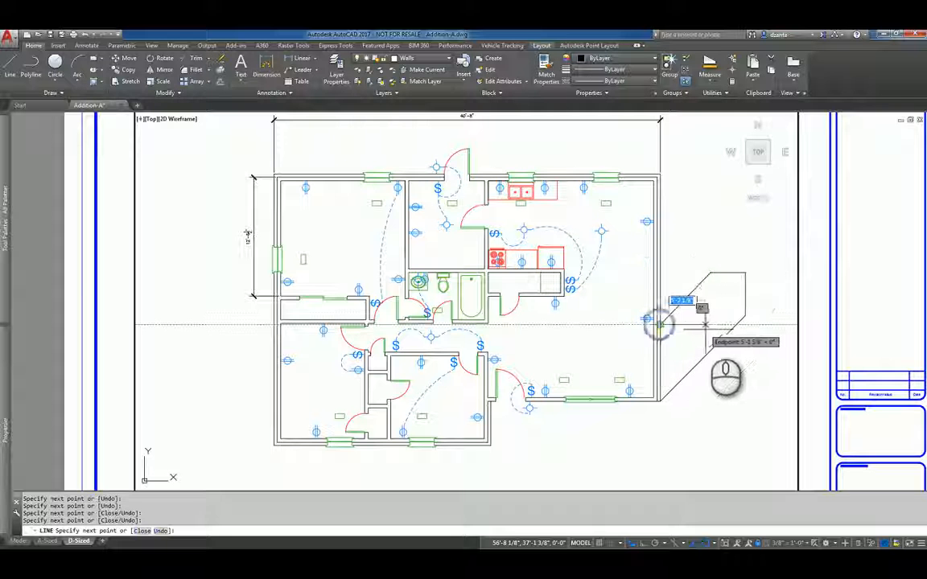
{"action": "left_click", "coordinate": [661, 323]}
{"action": "key", "text": "Escape"}
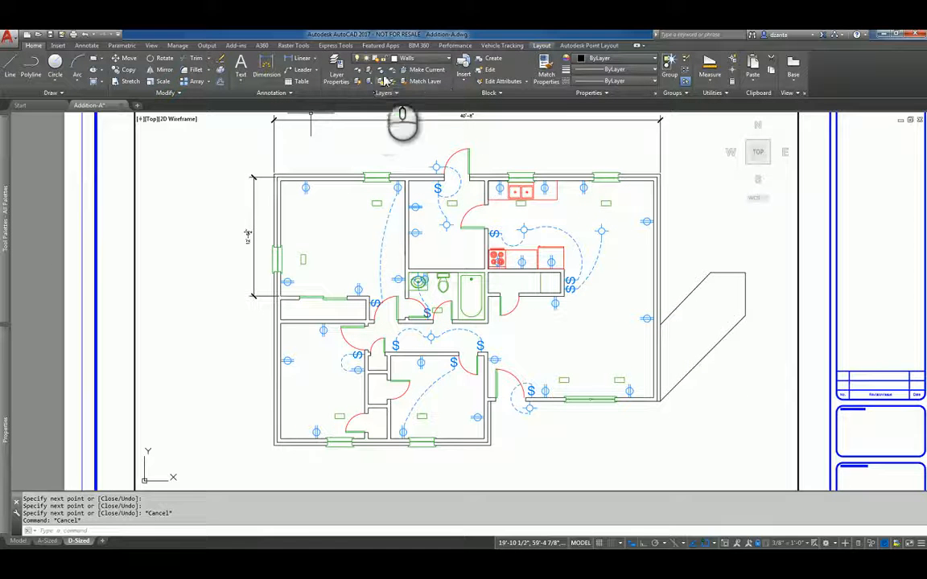
Make Dimensions the current layer and add an aligned dimension to the new outline's lower diagonal line, placed on its outer side.
{"action": "left_click", "coordinate": [406, 59]}
{"action": "left_click", "coordinate": [417, 111]}
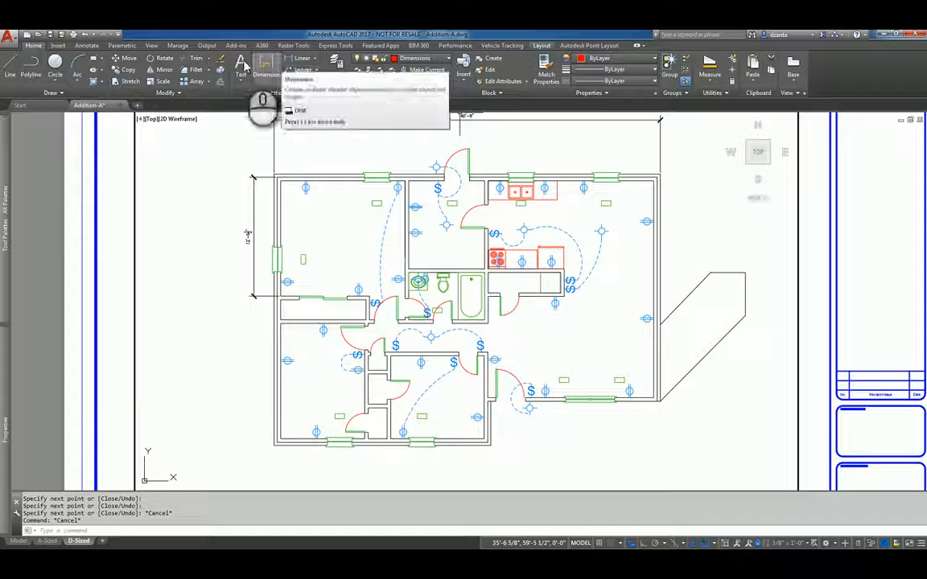
{"action": "left_click", "coordinate": [87, 45]}
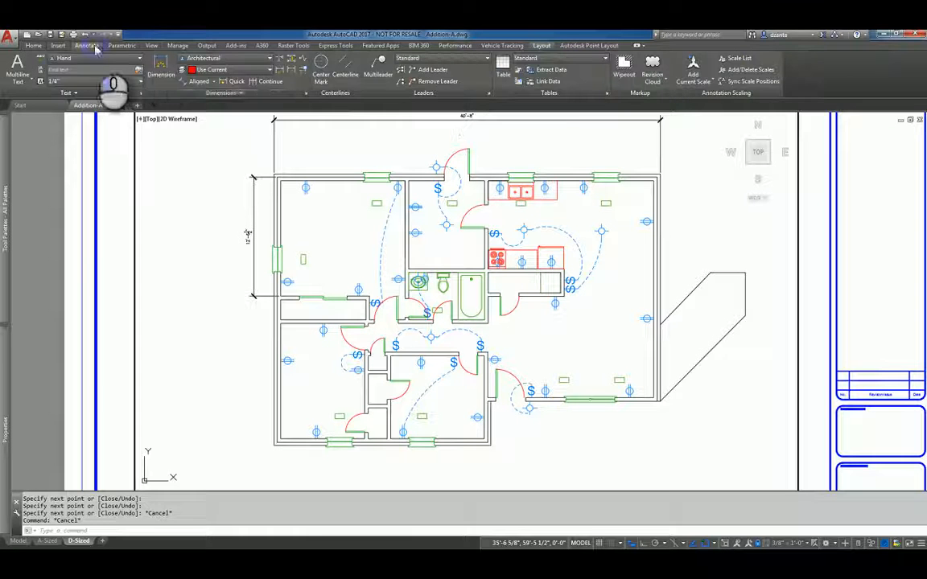
{"action": "left_click", "coordinate": [199, 81]}
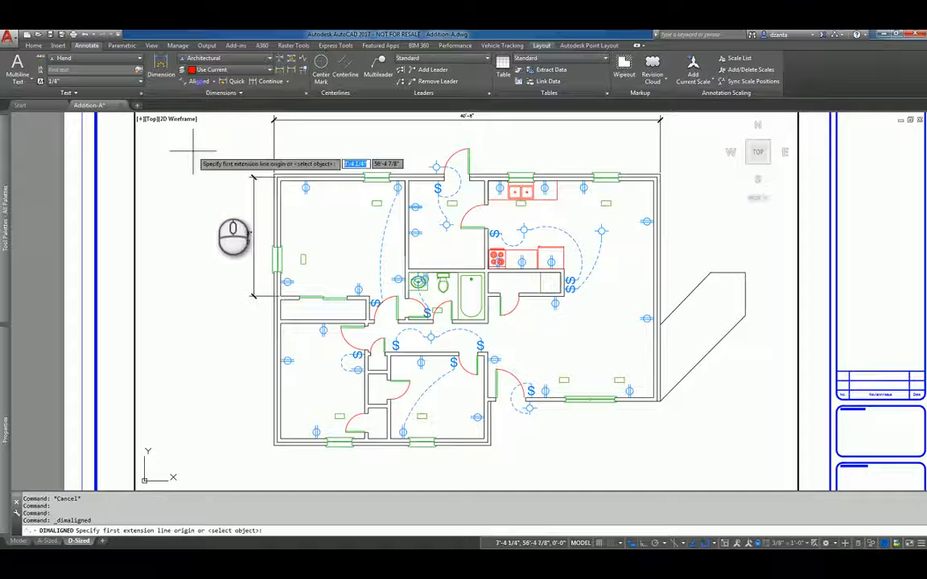
{"action": "left_click", "coordinate": [660, 399]}
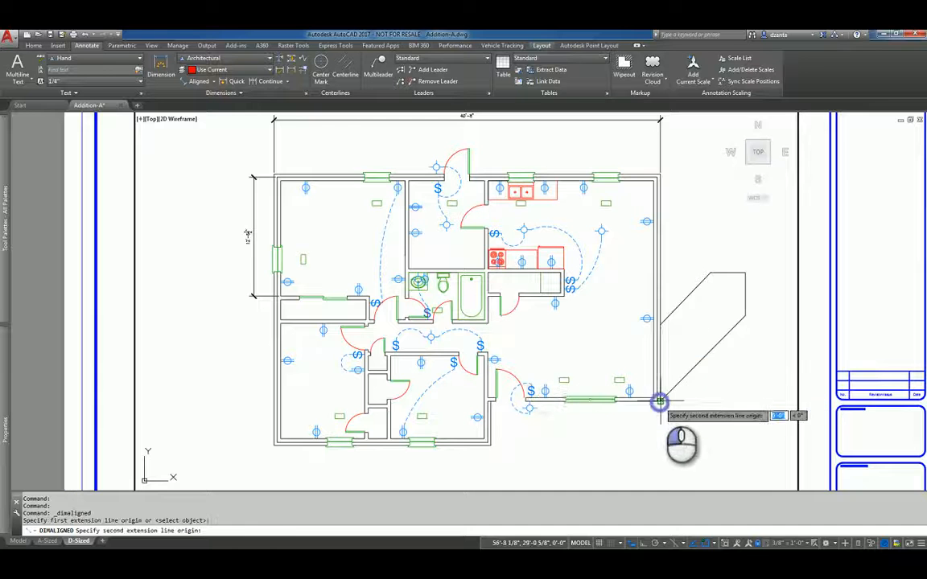
{"action": "left_click", "coordinate": [749, 337]}
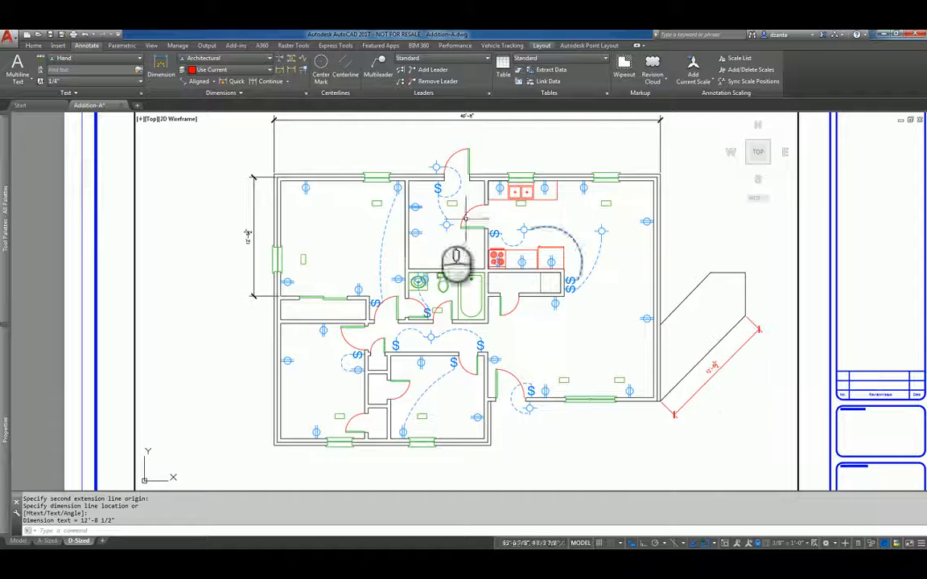
Add an angular dimension between the lower diagonal line and the house's east exterior wall, with its arc inside the new outline.
{"action": "left_click", "coordinate": [213, 81]}
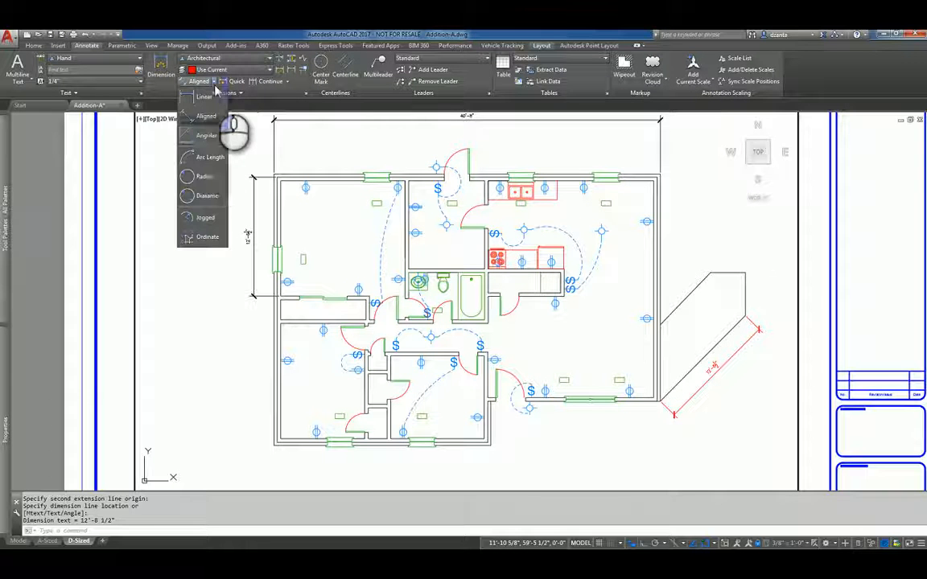
{"action": "left_click", "coordinate": [207, 137]}
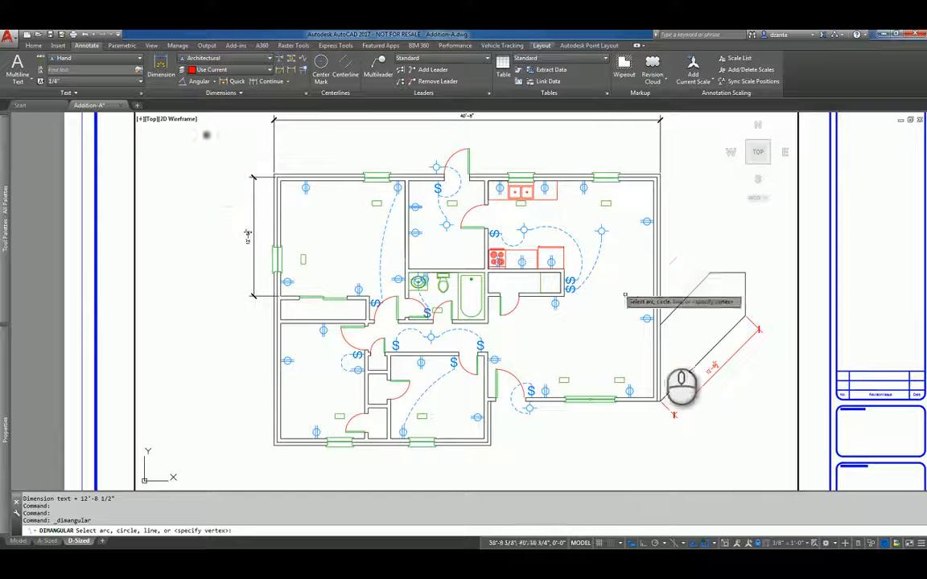
{"action": "left_click", "coordinate": [680, 377]}
{"action": "left_click", "coordinate": [659, 378]}
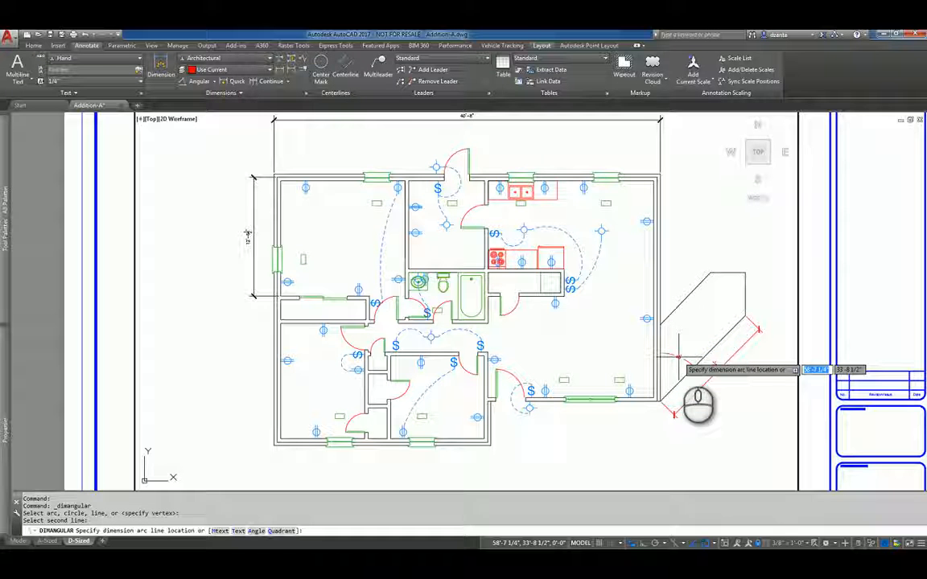
{"action": "left_click", "coordinate": [679, 358]}
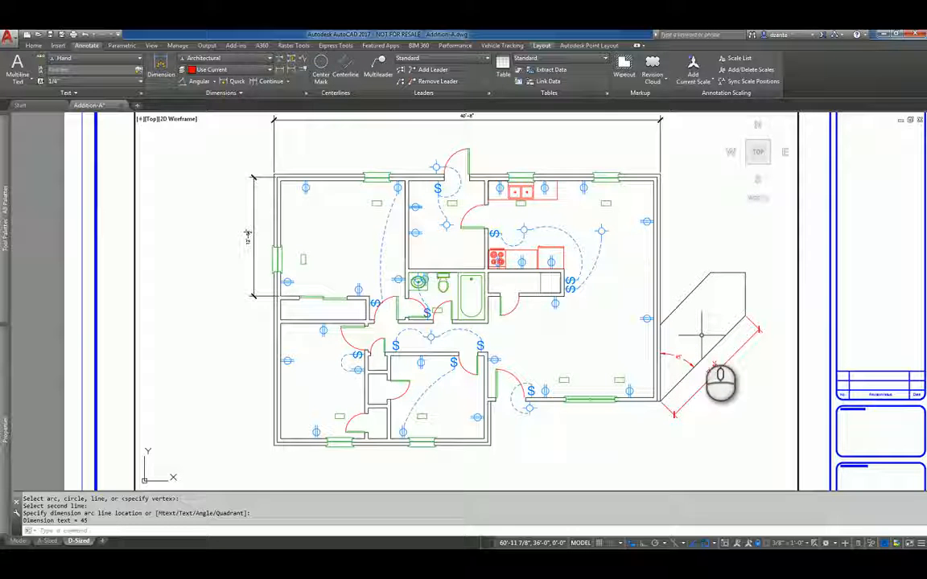
Add an arc length dimension to the large dashed wiring arc in the kitchen, placed just outside the arc.
{"action": "left_click", "coordinate": [214, 81]}
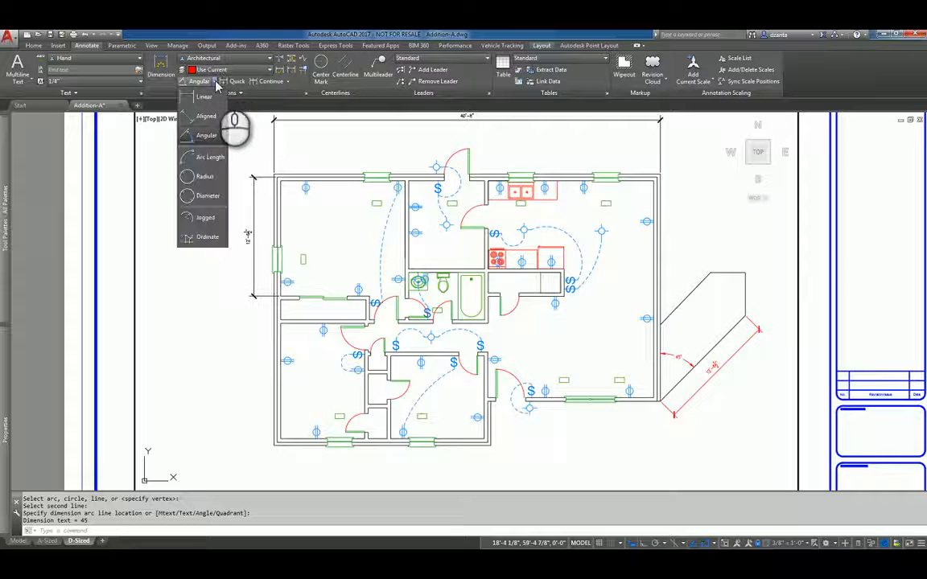
{"action": "left_click", "coordinate": [209, 157]}
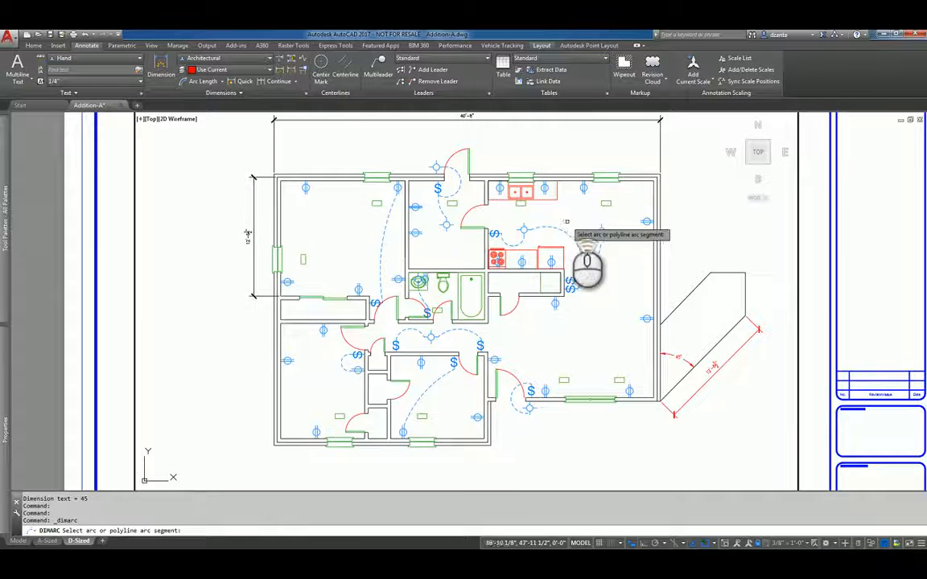
{"action": "scroll", "coordinate": [567, 222], "scroll_direction": "up", "scroll_amount": 5}
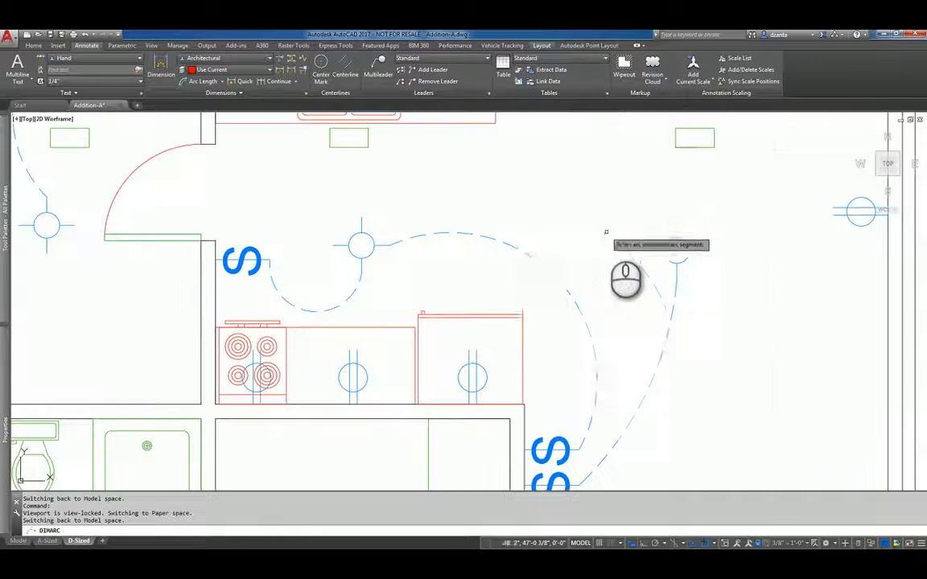
{"action": "left_click", "coordinate": [527, 255]}
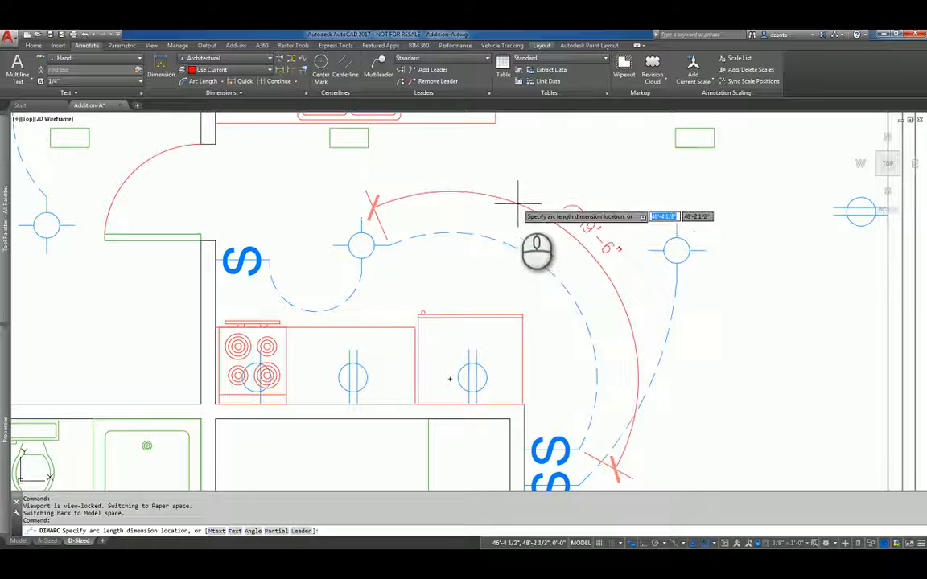
{"action": "left_click", "coordinate": [571, 211]}
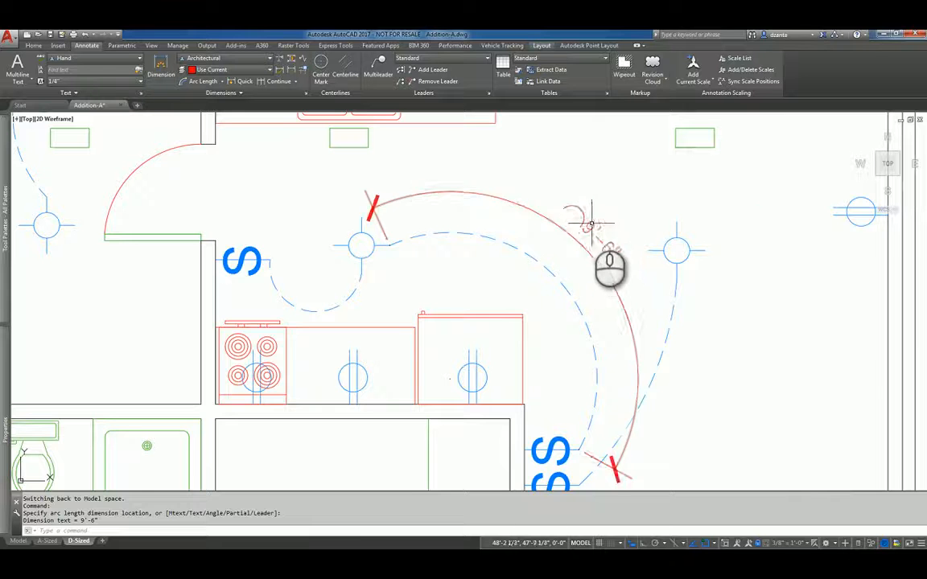
Add a radius dimension to the dashed wiring arc in the lower-middle bedroom, with its text placed below and right of the arc.
{"action": "scroll", "coordinate": [592, 214], "scroll_direction": "down", "scroll_amount": 3}
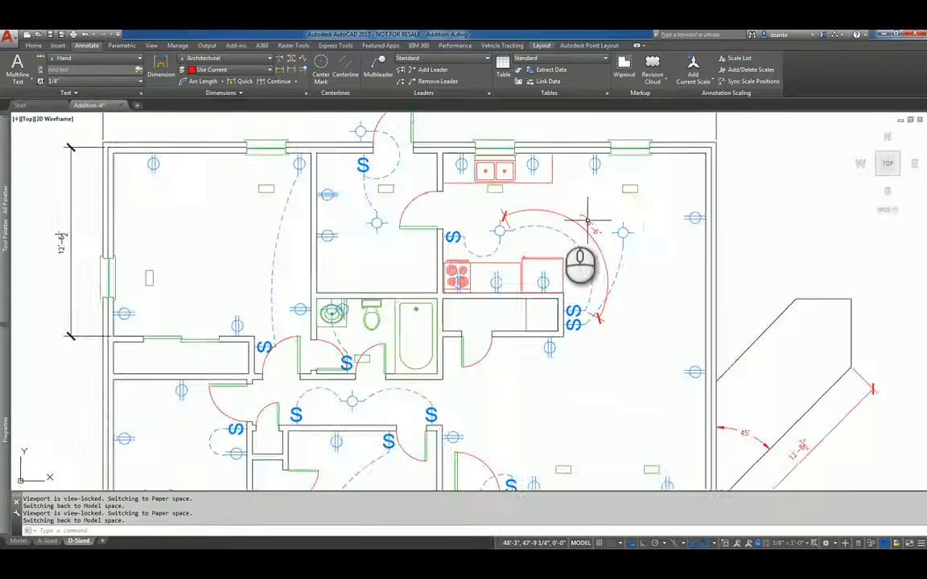
{"action": "left_click", "coordinate": [223, 82]}
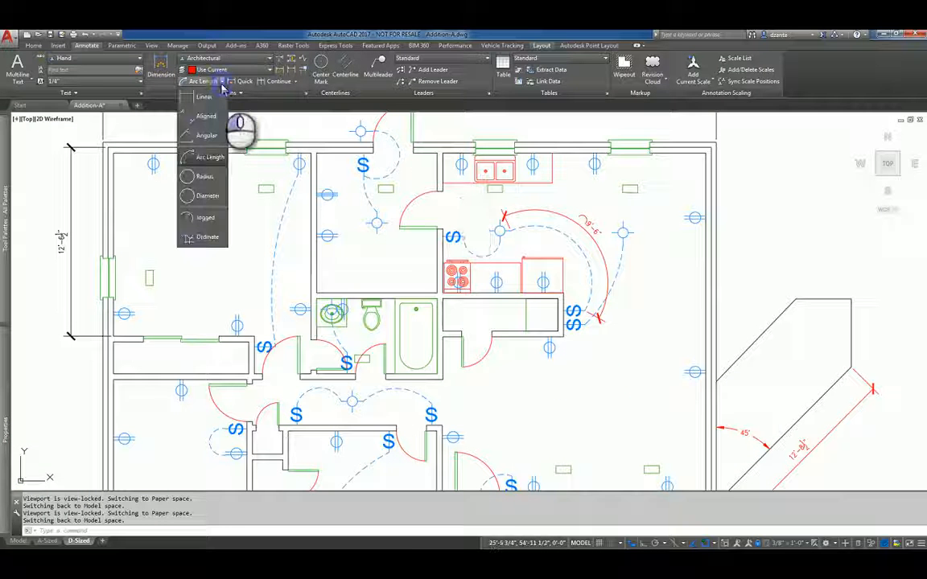
{"action": "left_click", "coordinate": [206, 177]}
{"action": "scroll", "coordinate": [421, 338], "scroll_direction": "down", "scroll_amount": 3}
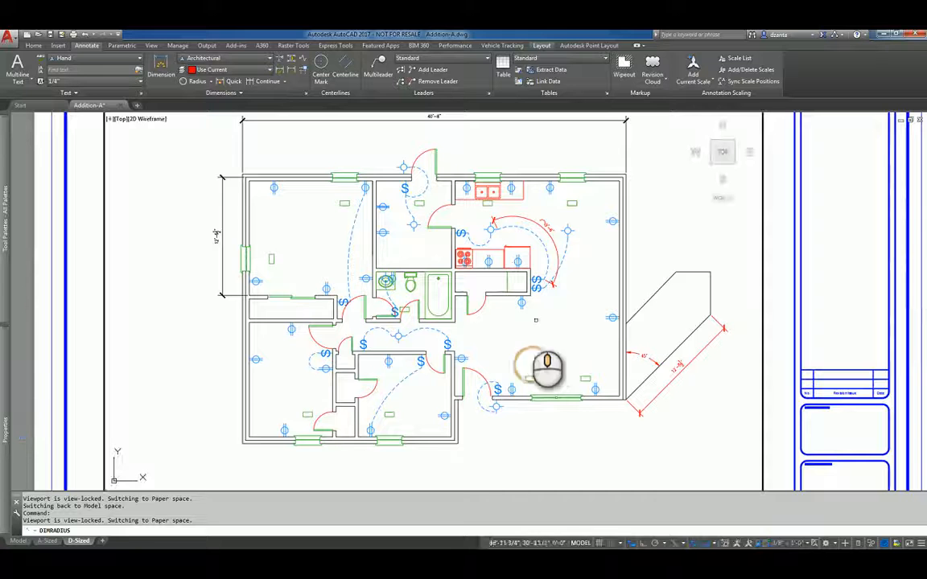
{"action": "left_click", "coordinate": [402, 379]}
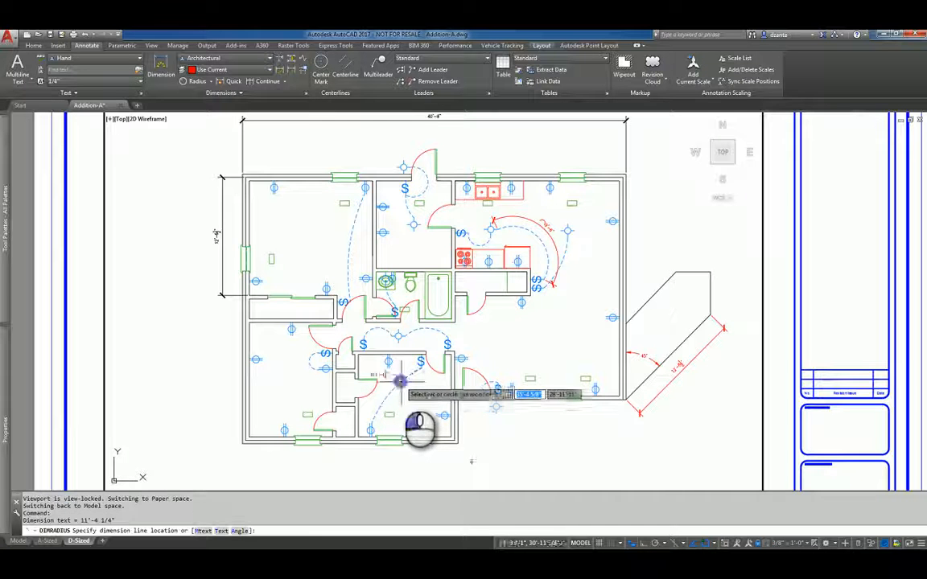
{"action": "scroll", "coordinate": [426, 403], "scroll_direction": "up", "scroll_amount": 4}
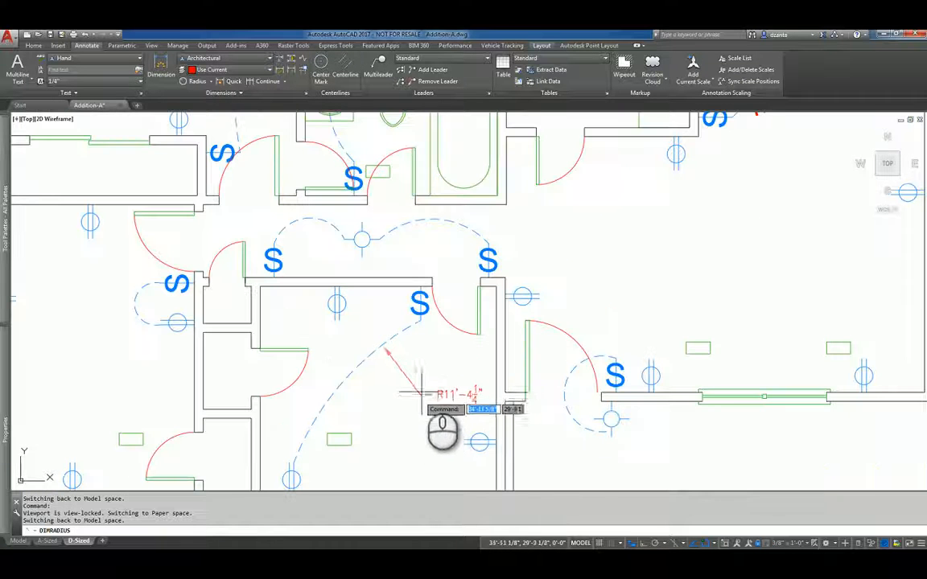
{"action": "left_click", "coordinate": [427, 397]}
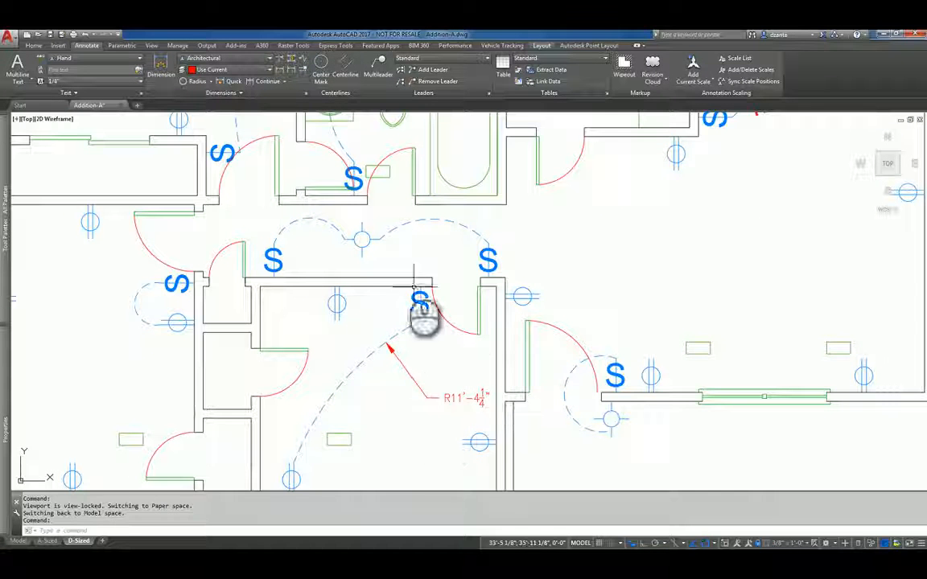
Add a diameter dimension to the dashed wiring arc in the lower-middle bedroom, with its text below the radius dimension.
{"action": "left_click", "coordinate": [210, 81]}
{"action": "left_click", "coordinate": [208, 189]}
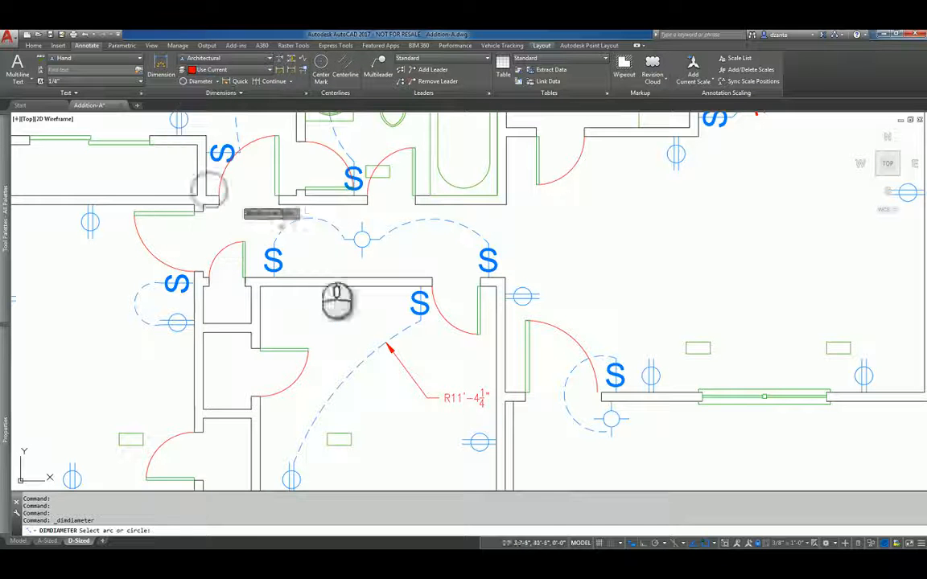
{"action": "left_click", "coordinate": [357, 366]}
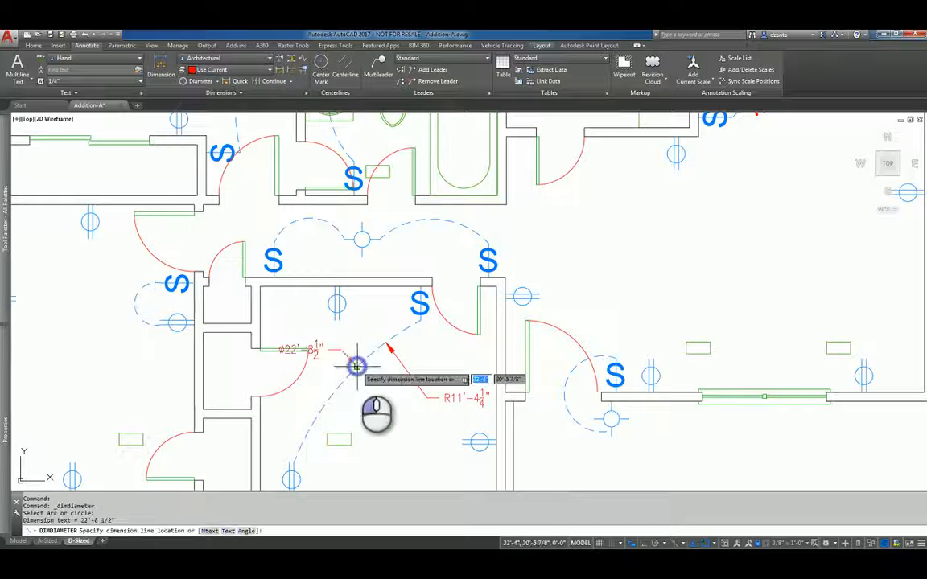
{"action": "left_click", "coordinate": [389, 434]}
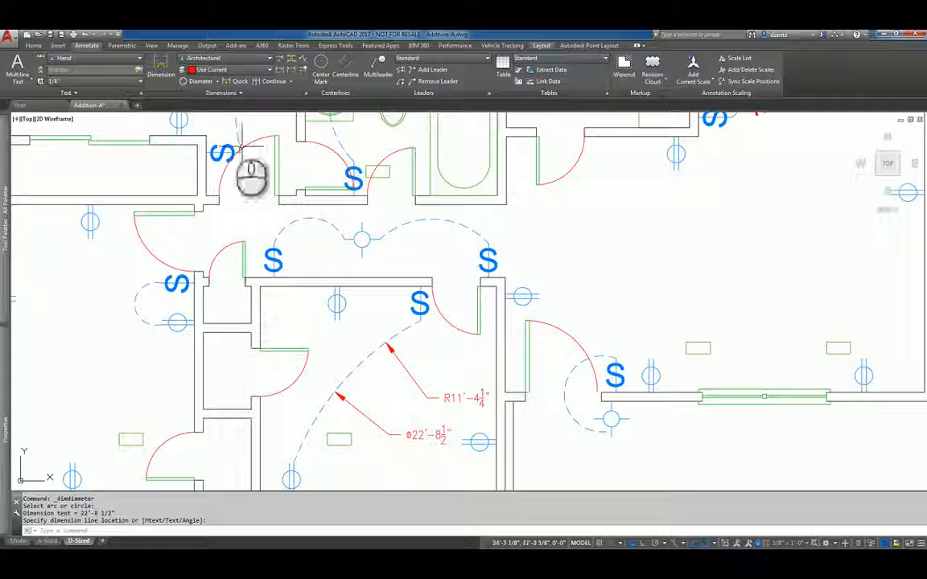
{"action": "left_click", "coordinate": [219, 83]}
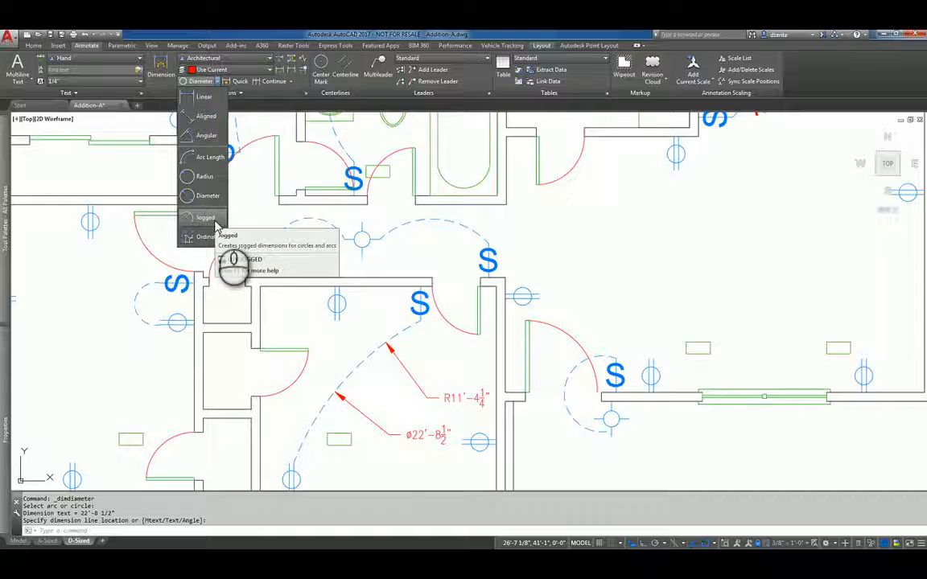
{"action": "left_click", "coordinate": [207, 219]}
{"action": "scroll", "coordinate": [515, 346], "scroll_direction": "down", "scroll_amount": 5}
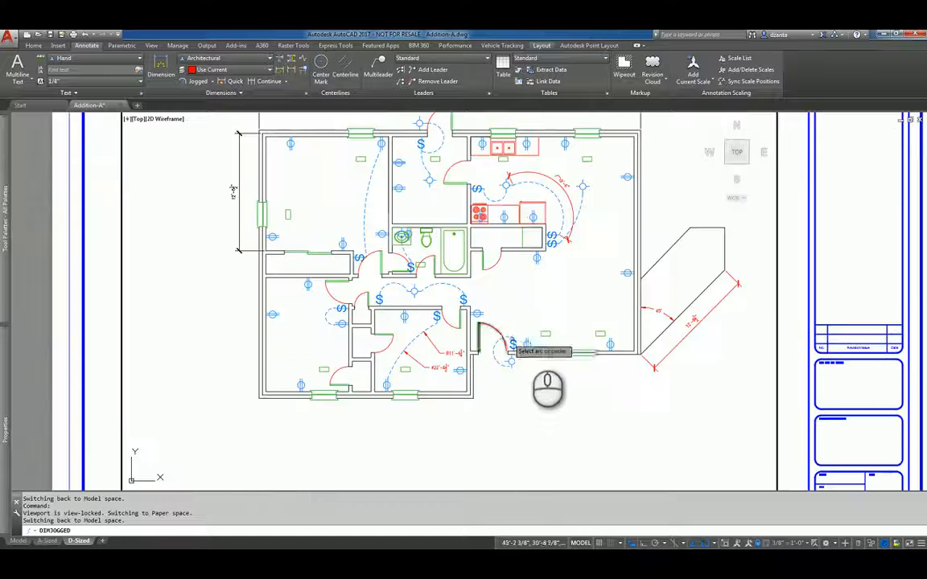
{"action": "scroll", "coordinate": [512, 346], "scroll_direction": "down", "scroll_amount": 3}
{"action": "scroll", "coordinate": [505, 360], "scroll_direction": "up", "scroll_amount": 2}
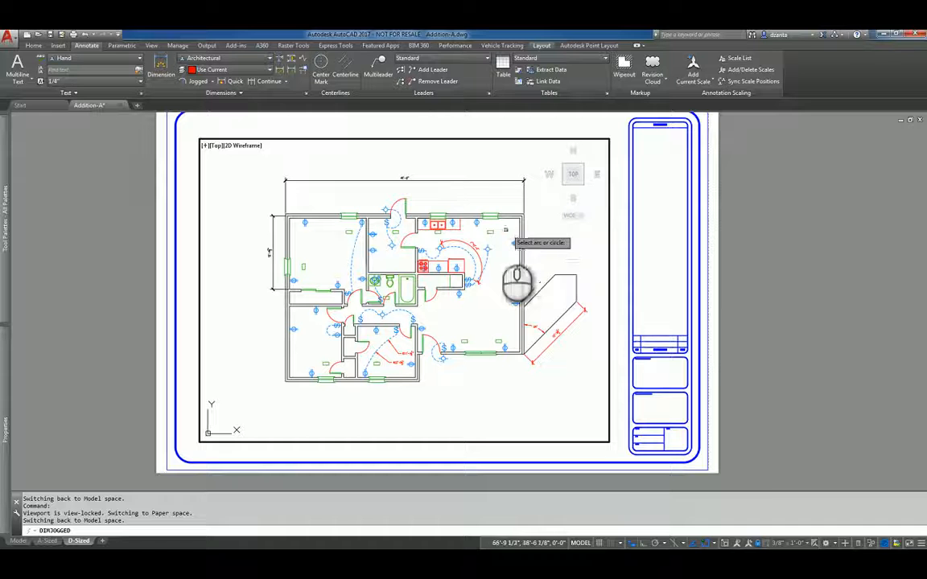
{"action": "key", "text": "Escape"}
{"action": "key", "text": "Escape"}
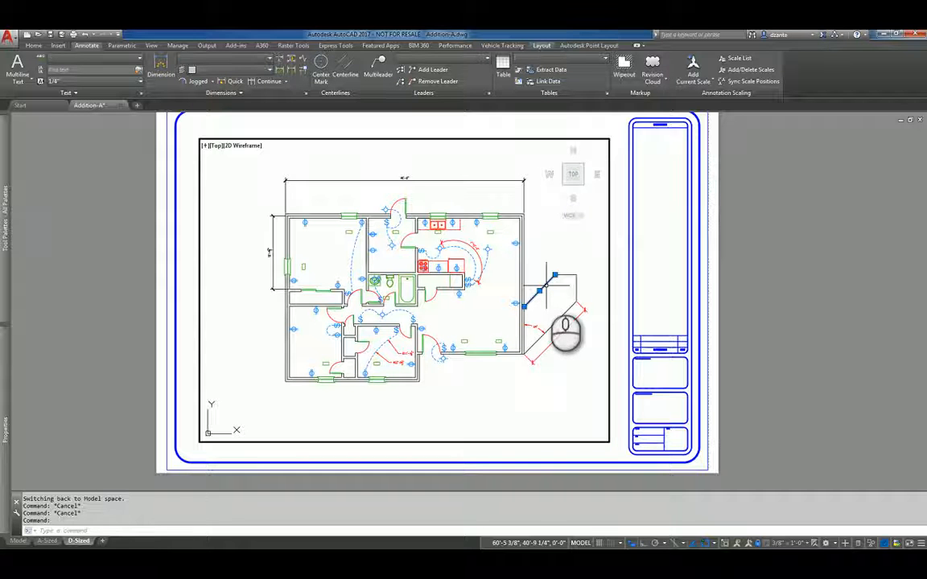
{"action": "right_click", "coordinate": [555, 286]}
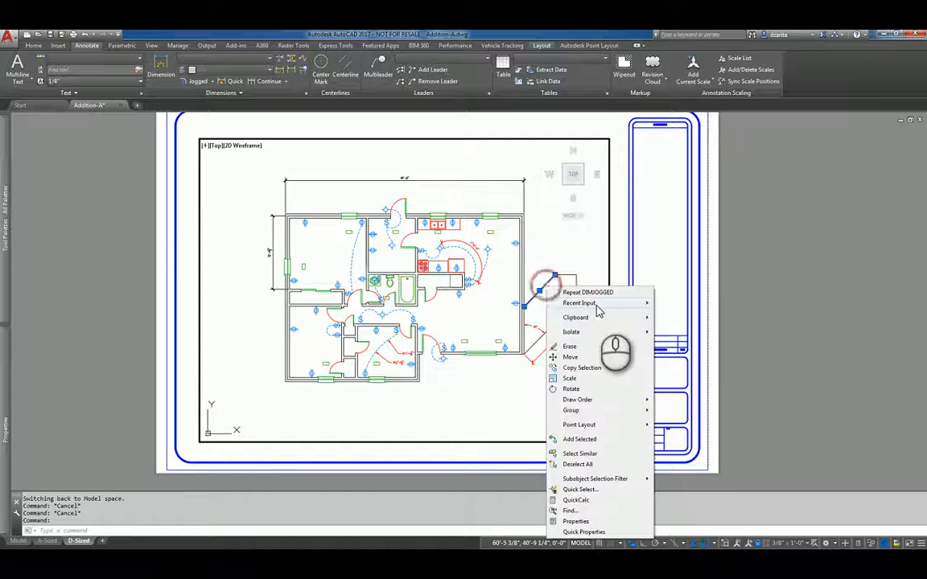
{"action": "left_click", "coordinate": [608, 442]}
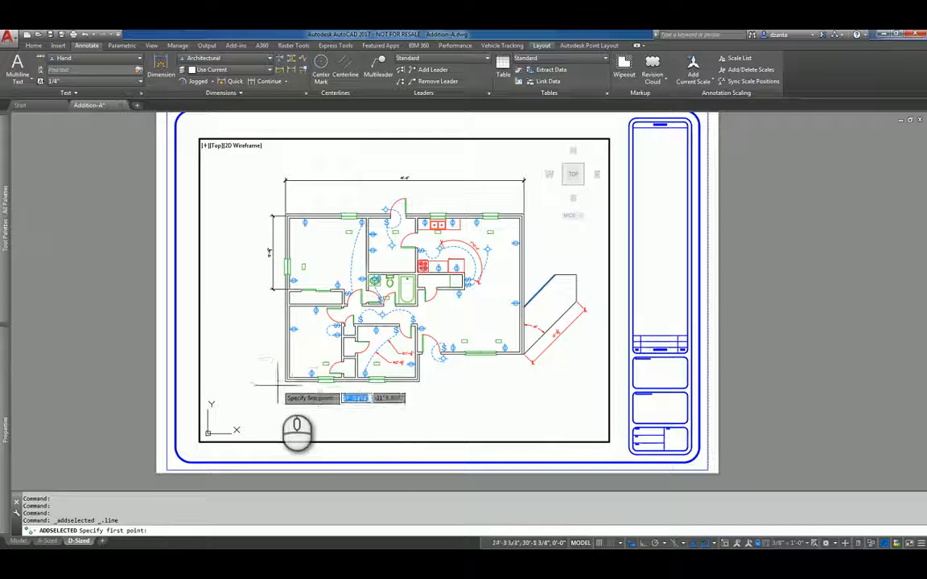
{"action": "key", "text": "Escape"}
{"action": "key", "text": "Escape"}
Draw a three-point arc of about 52' radius across the floor plan, from the viewport's lower-left corner to its upper-right corner.
{"action": "type", "text": "ar"}
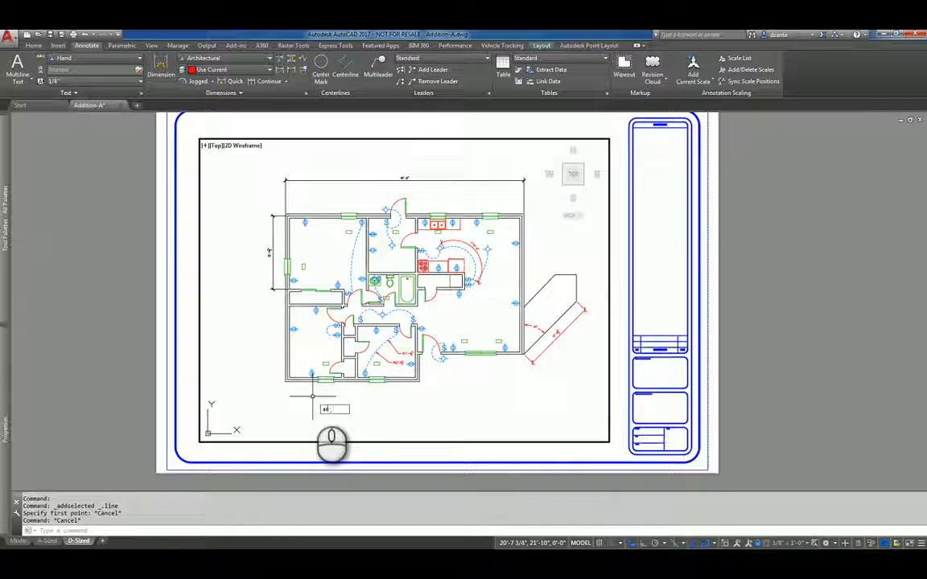
{"action": "type", "text": "c"}
{"action": "key", "text": "Return"}
{"action": "left_click", "coordinate": [232, 427]}
{"action": "left_click", "coordinate": [359, 202]}
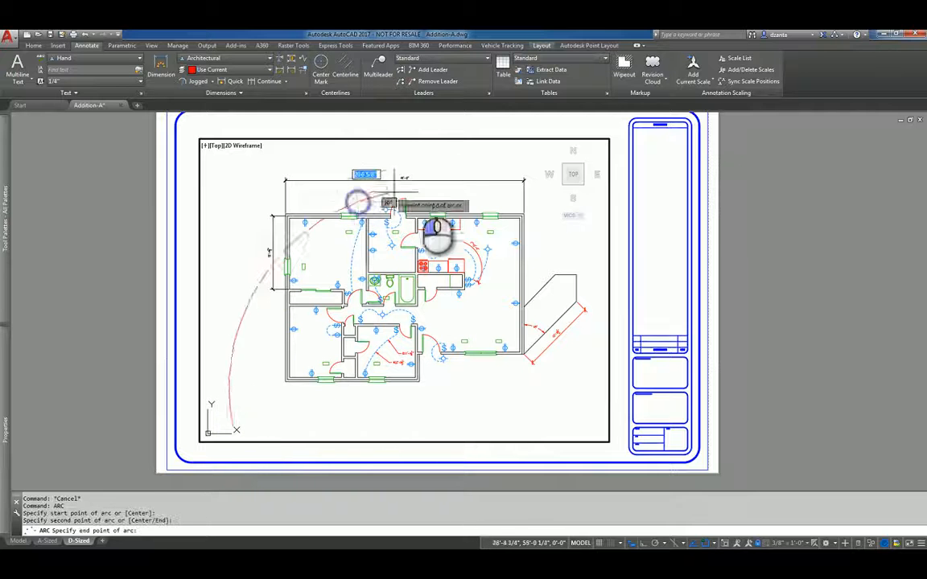
{"action": "left_click", "coordinate": [593, 148]}
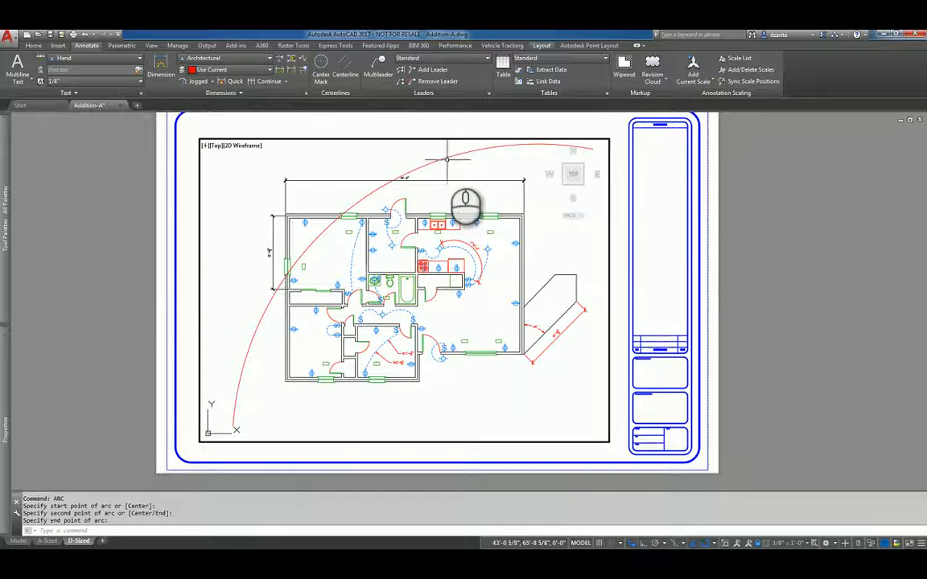
Move the large arc to the Doors layer and deselect it.
{"action": "left_click", "coordinate": [446, 159]}
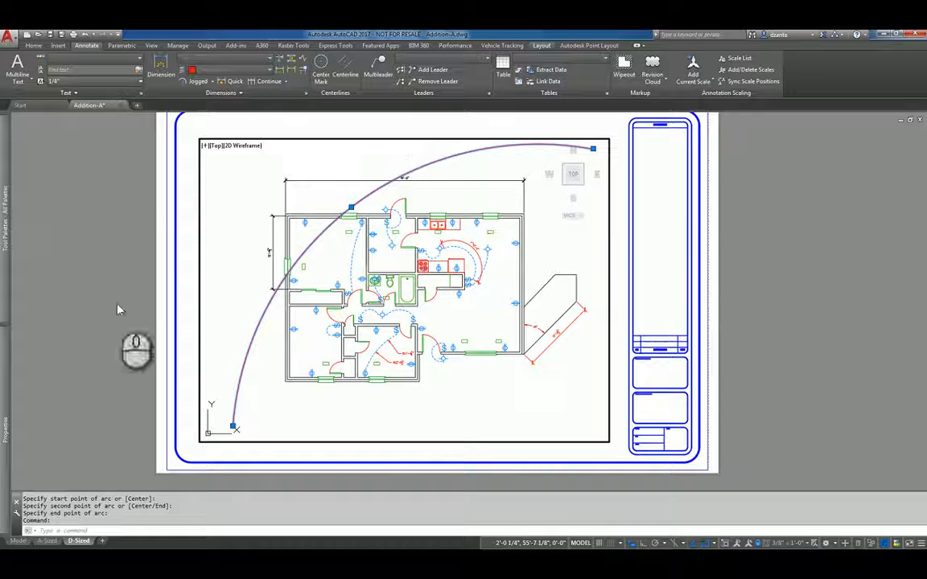
{"action": "mouse_move", "coordinate": [10, 410]}
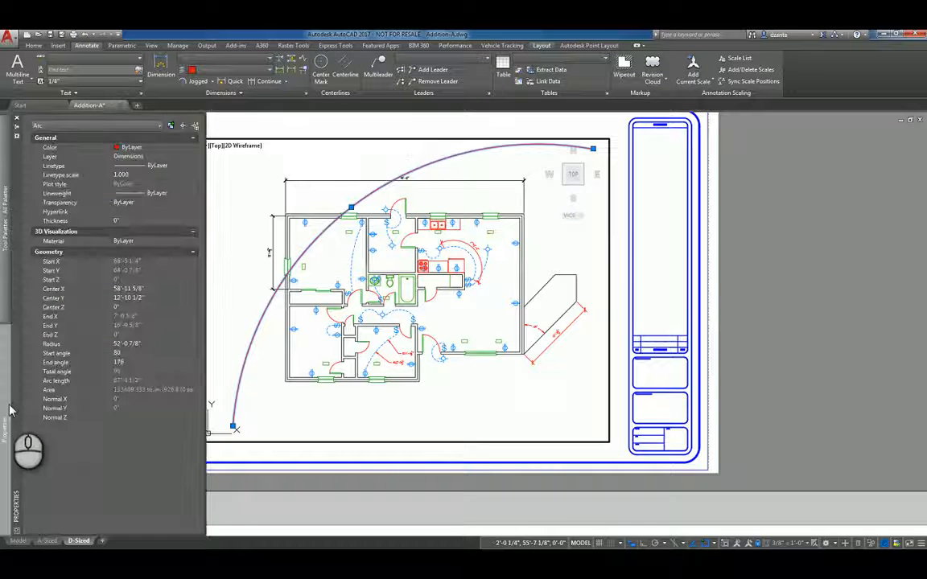
{"action": "left_click", "coordinate": [158, 159]}
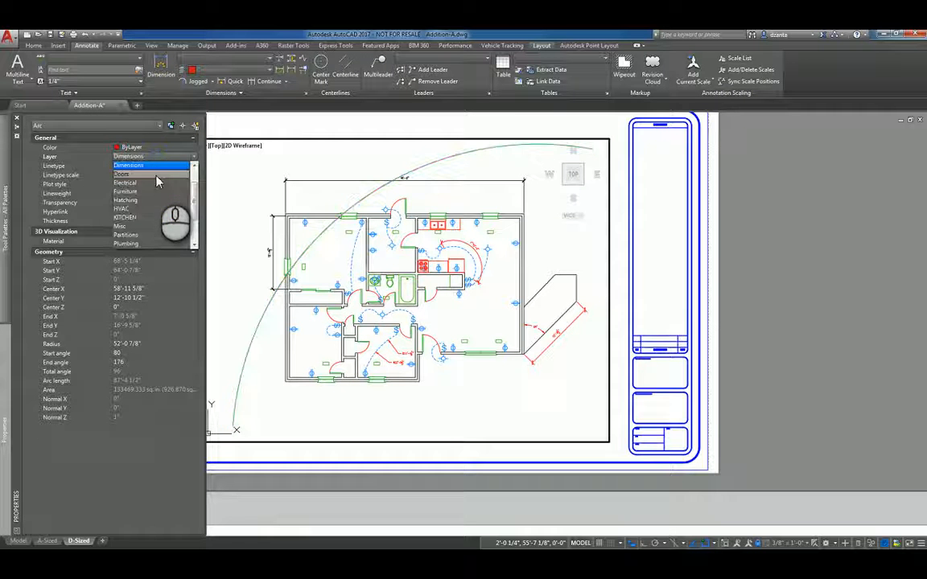
{"action": "left_click", "coordinate": [158, 180]}
{"action": "key", "text": "Escape"}
{"action": "key", "text": "Escape"}
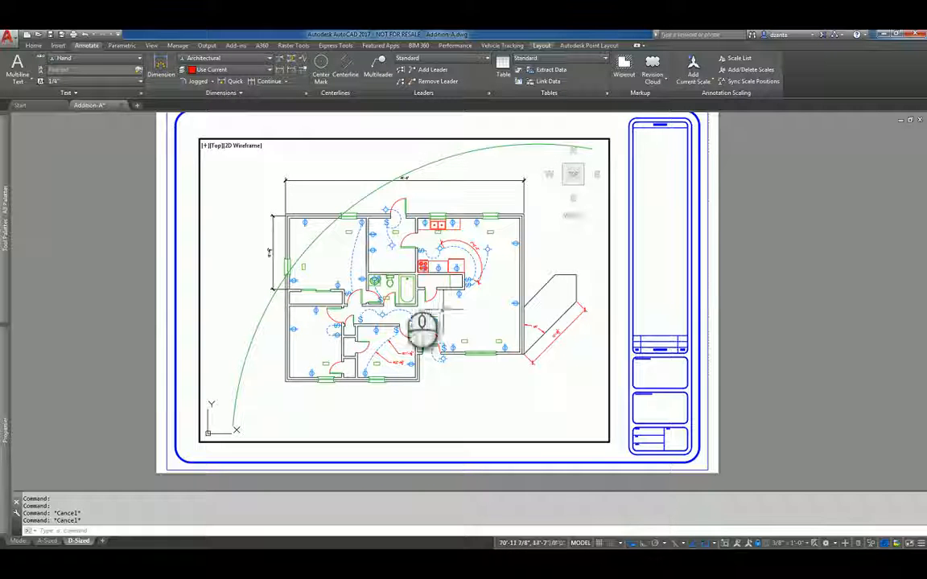
Add a jogged radius dimension to the large arc, with its center override below the new outline and its text near the arc's lower end.
{"action": "left_click", "coordinate": [194, 86]}
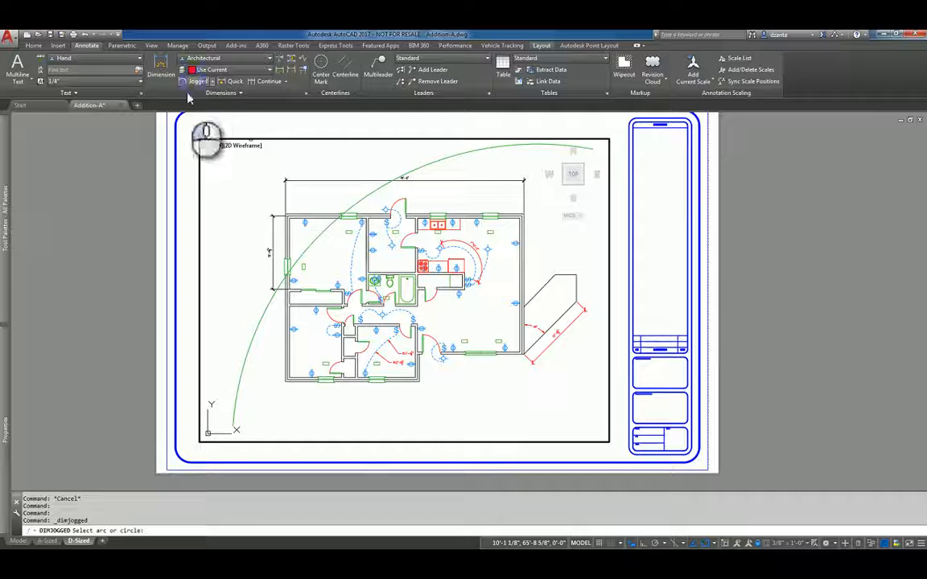
{"action": "left_click", "coordinate": [257, 331]}
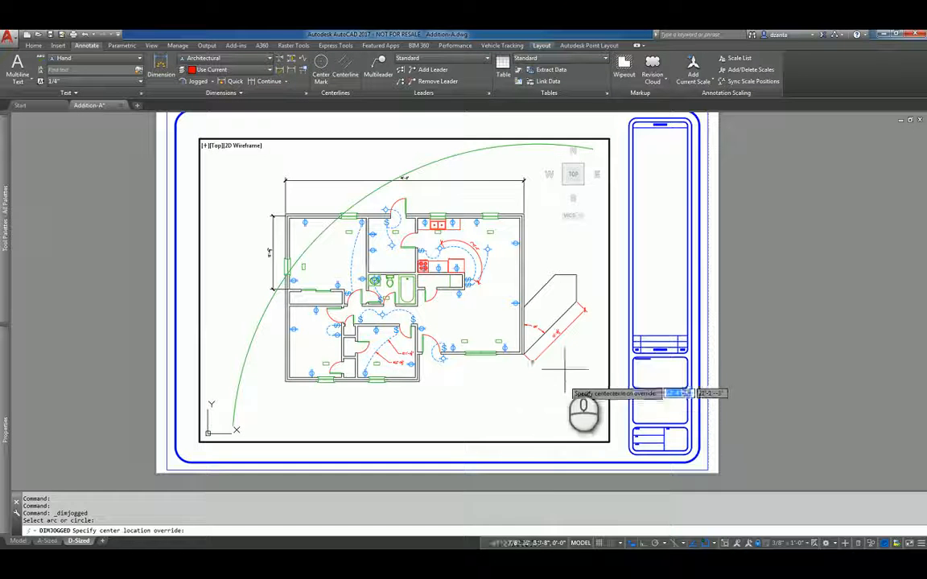
{"action": "left_click", "coordinate": [573, 400]}
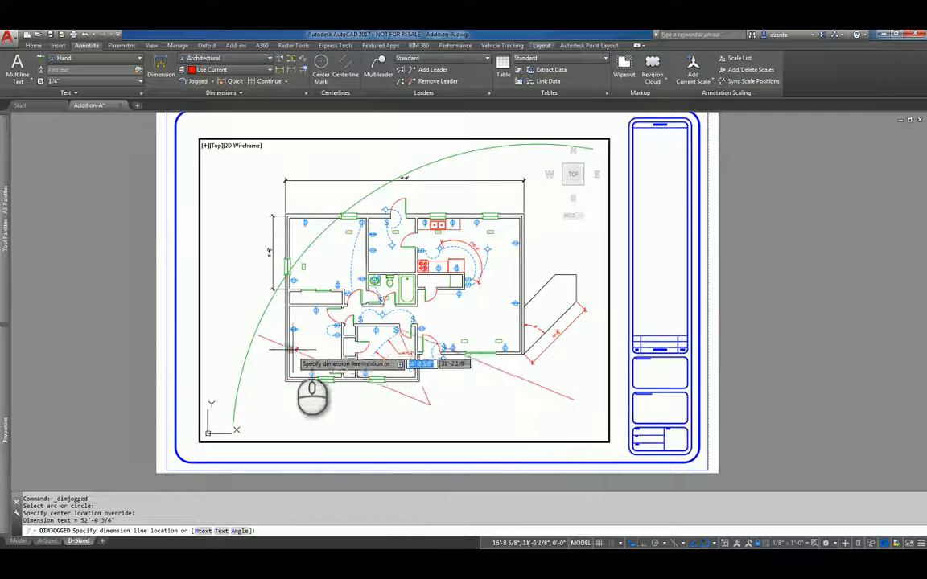
{"action": "left_click", "coordinate": [263, 408]}
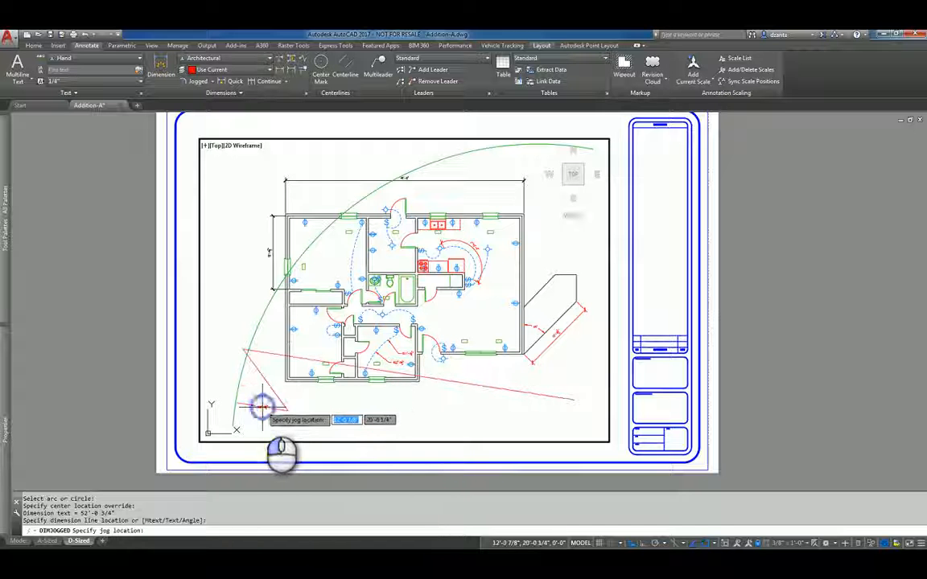
{"action": "left_click", "coordinate": [283, 405]}
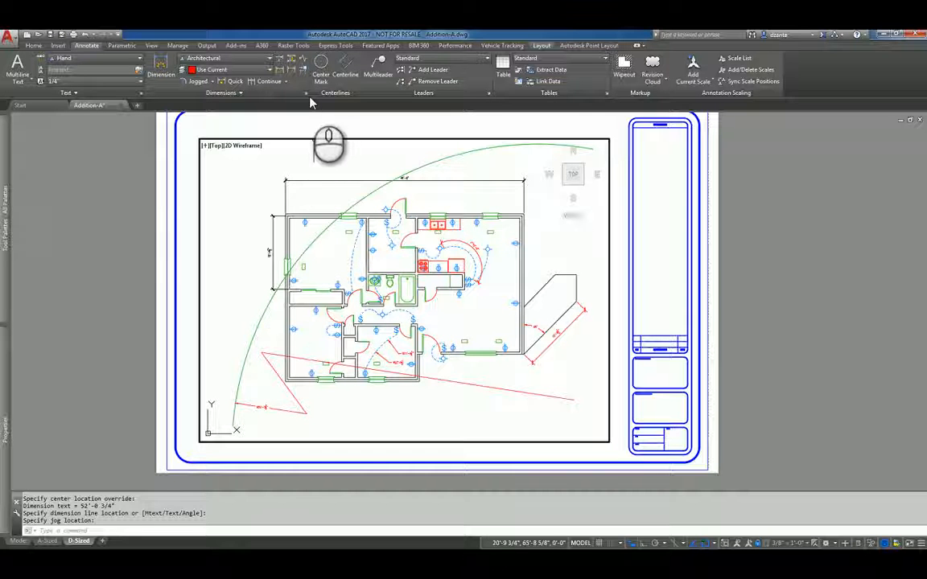
Add Y and X ordinate dimensions to the house's lower-left exterior corner, one leader ending below the south wall, the other beside the west wall.
{"action": "left_click", "coordinate": [213, 83]}
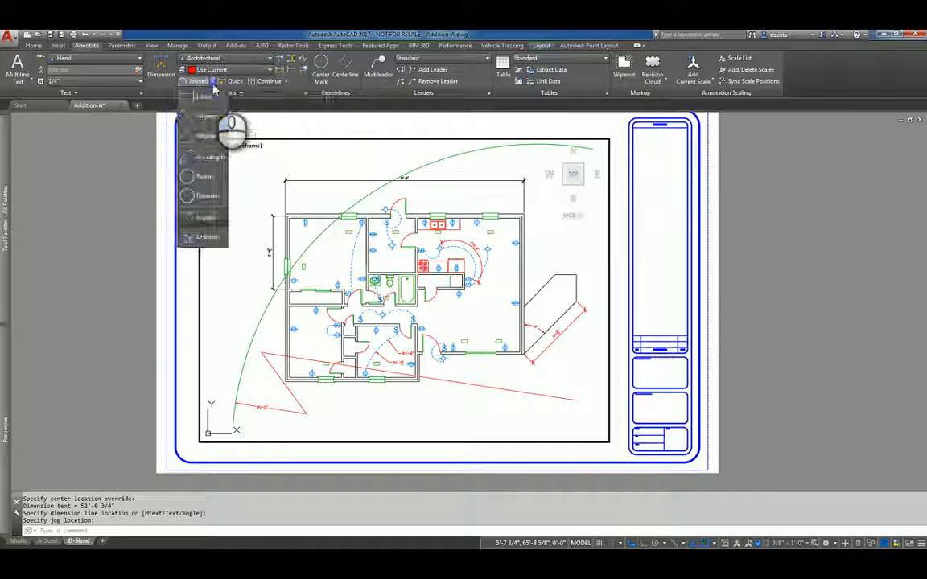
{"action": "left_click", "coordinate": [200, 238]}
{"action": "scroll", "coordinate": [289, 394], "scroll_direction": "up", "scroll_amount": 5}
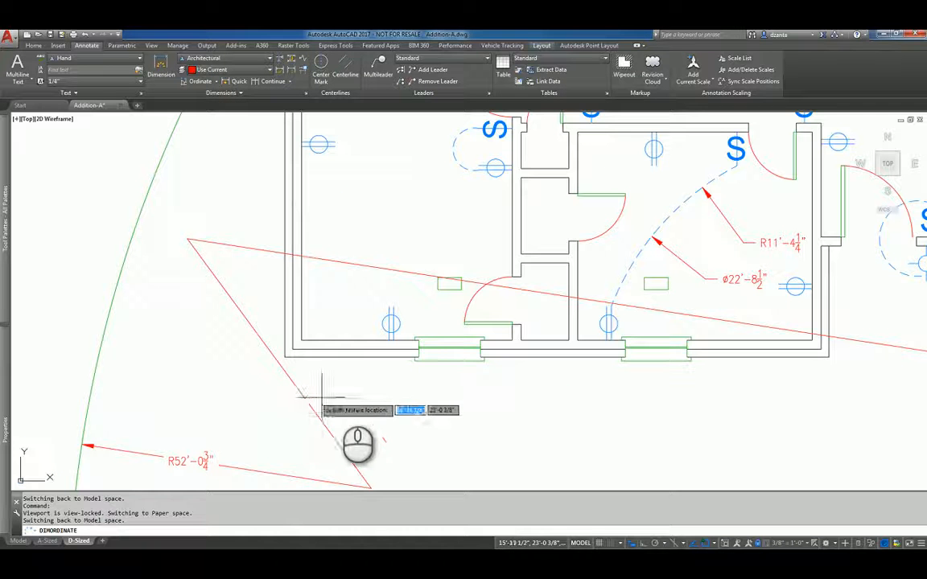
{"action": "left_click", "coordinate": [279, 356]}
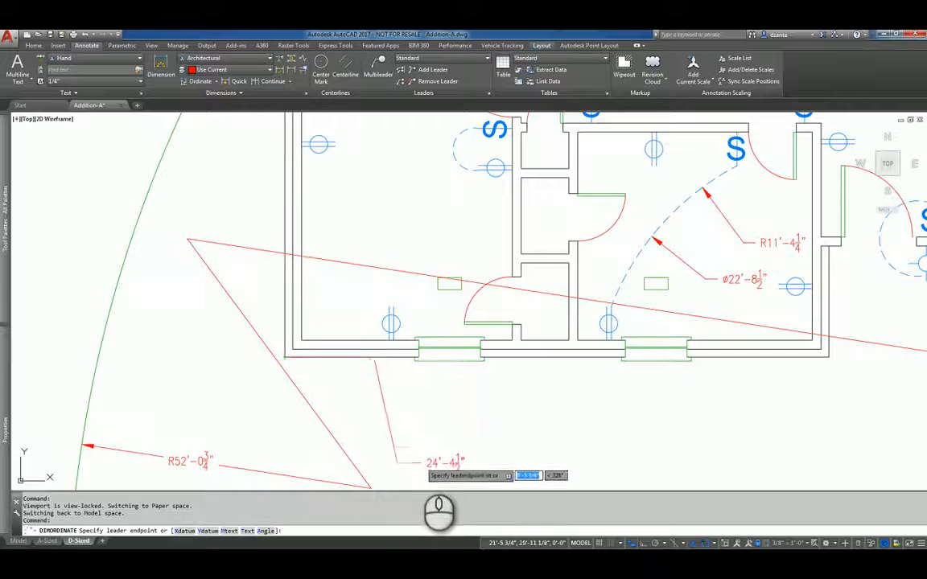
{"action": "left_click", "coordinate": [379, 461]}
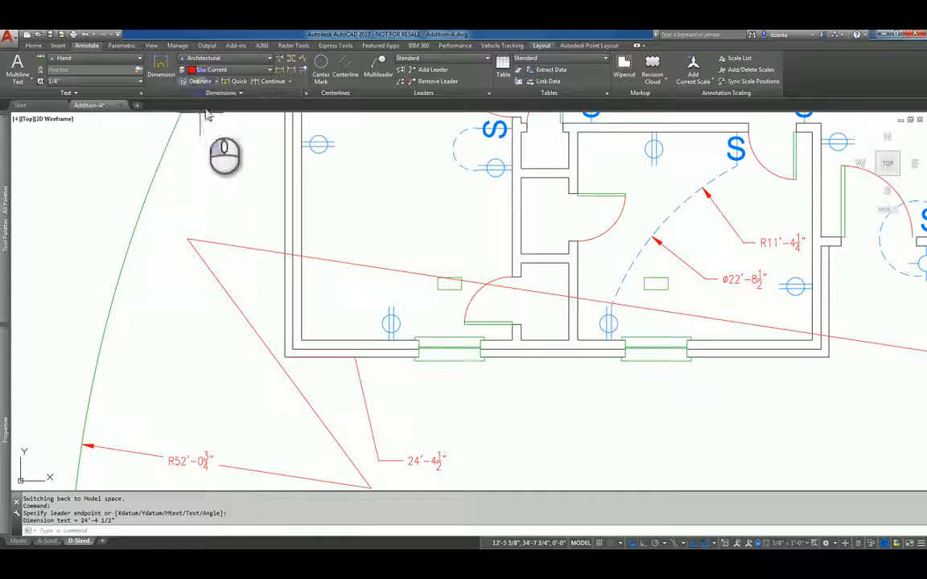
{"action": "left_click", "coordinate": [200, 81]}
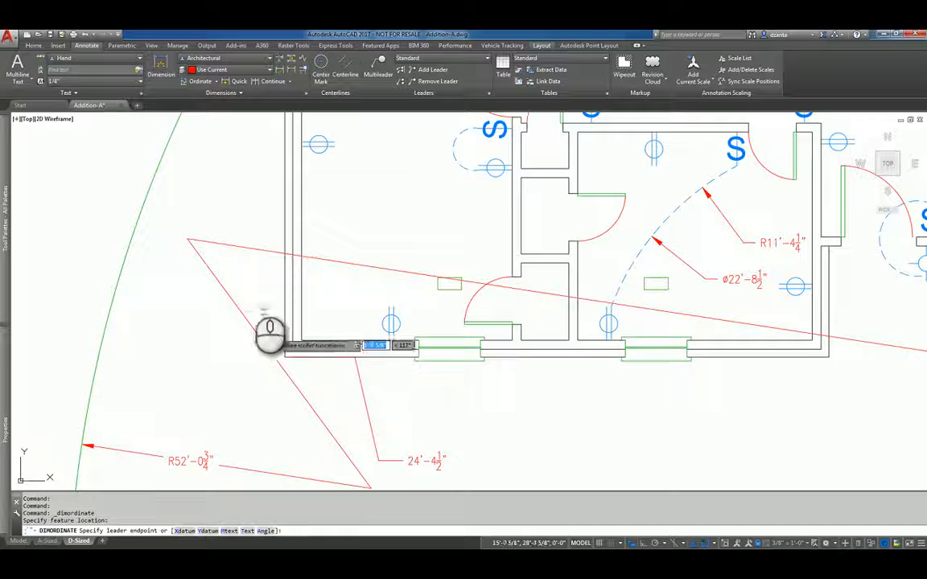
{"action": "left_click", "coordinate": [222, 195]}
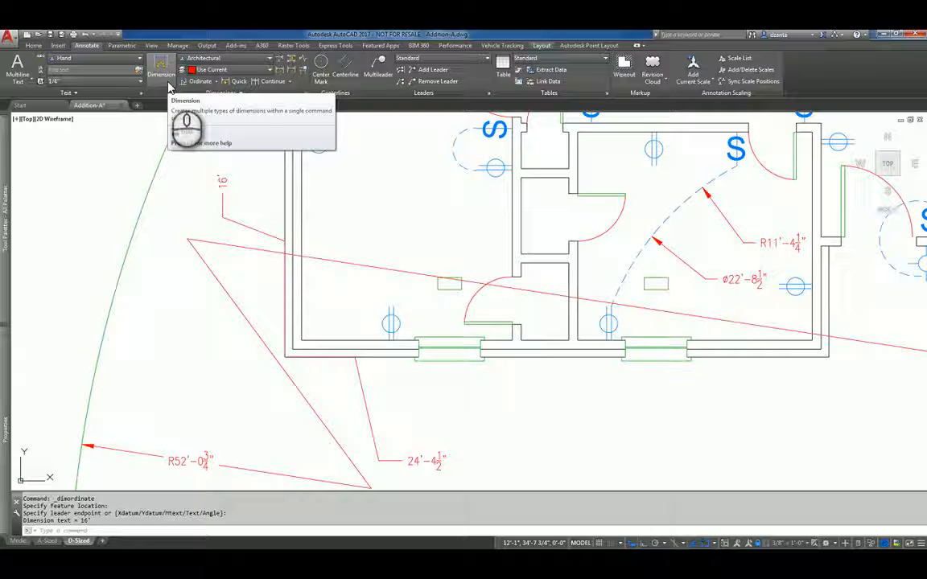
Use the multi-type DIM command to dimension the south wall segment between the living room window and the southeast corner, placed just below the wall.
{"action": "scroll", "coordinate": [301, 249], "scroll_direction": "down", "scroll_amount": 5}
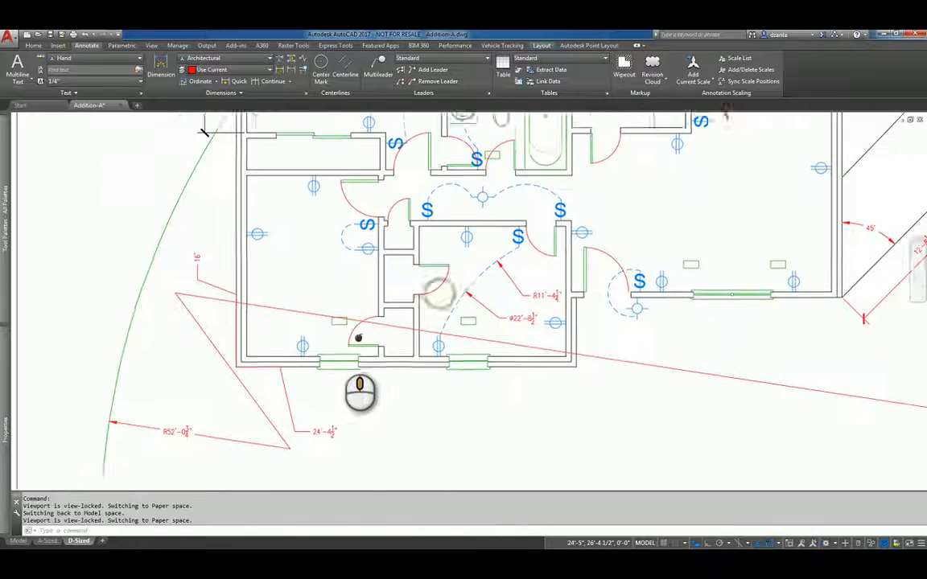
{"action": "scroll", "coordinate": [314, 374], "scroll_direction": "down", "scroll_amount": 4}
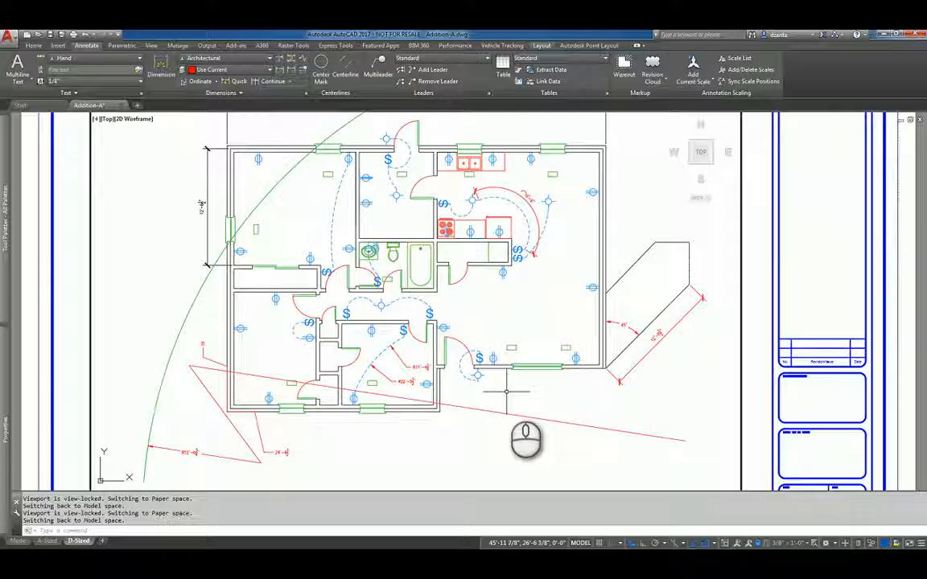
{"action": "left_click", "coordinate": [215, 83]}
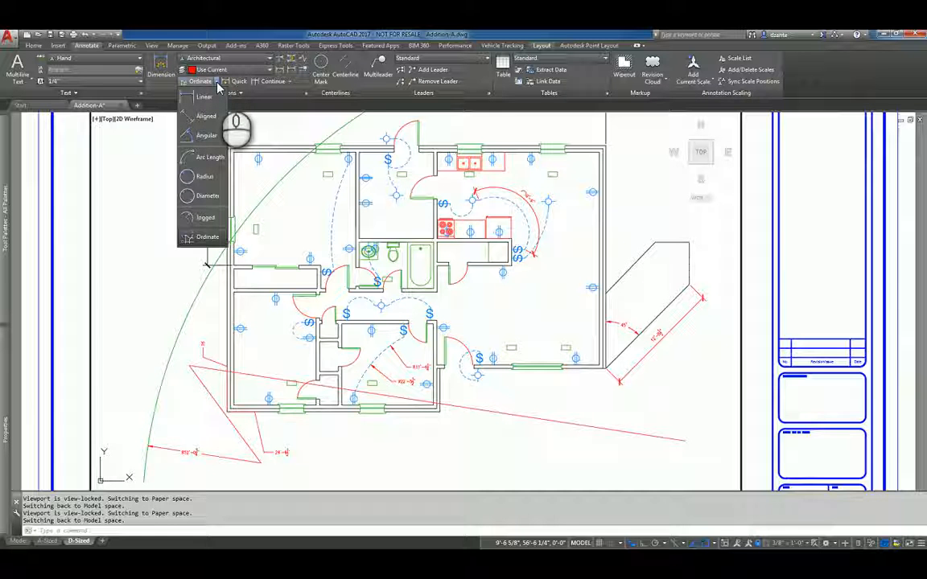
{"action": "left_click", "coordinate": [216, 84]}
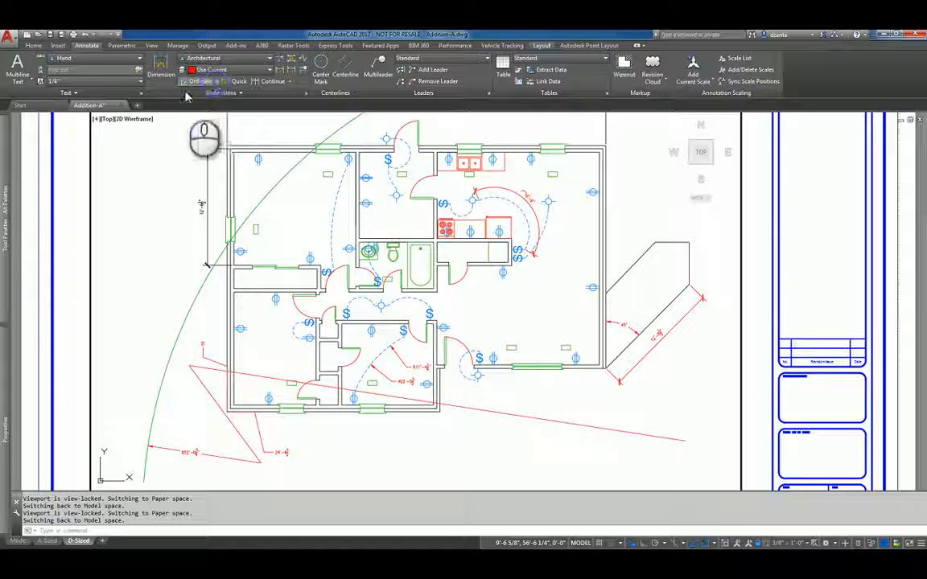
{"action": "left_click", "coordinate": [161, 71]}
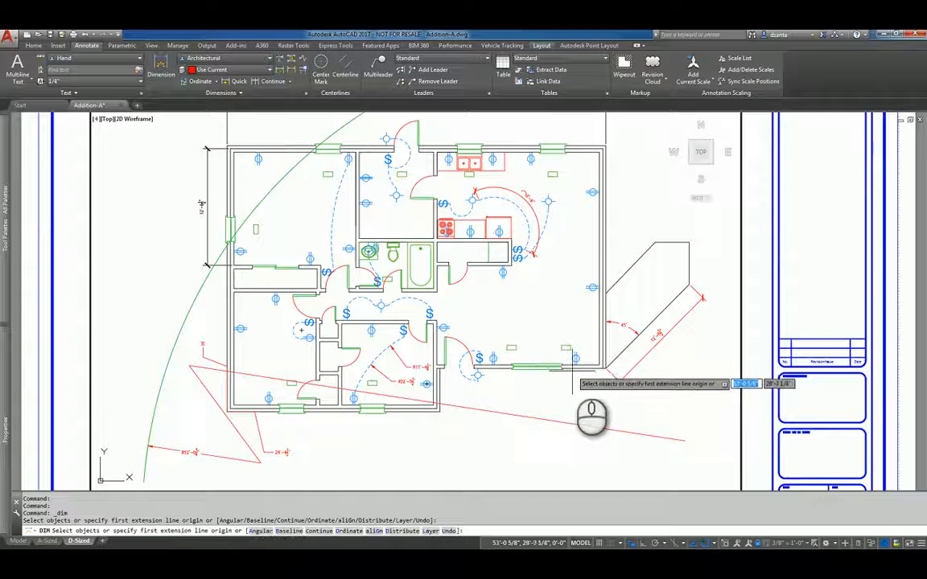
{"action": "key", "text": "Return"}
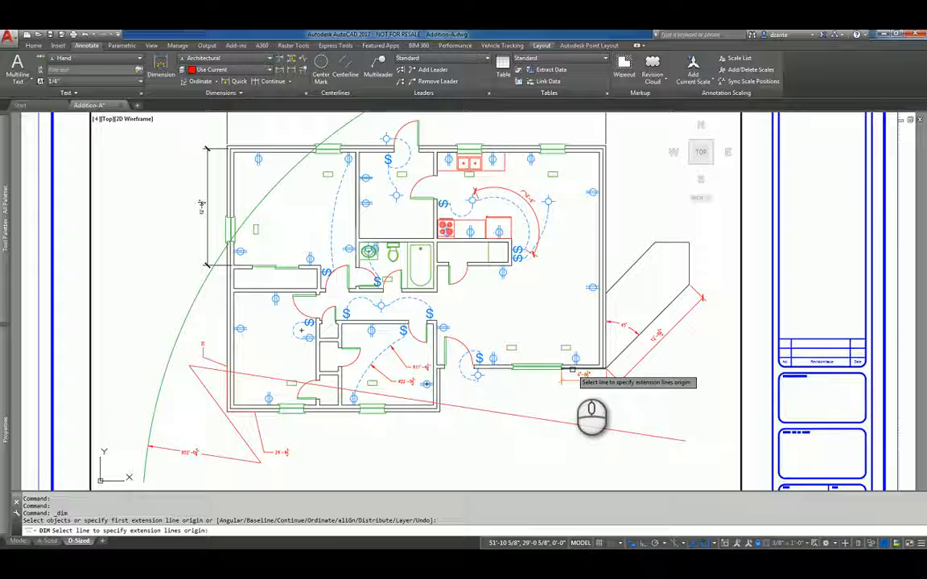
{"action": "left_click", "coordinate": [572, 370]}
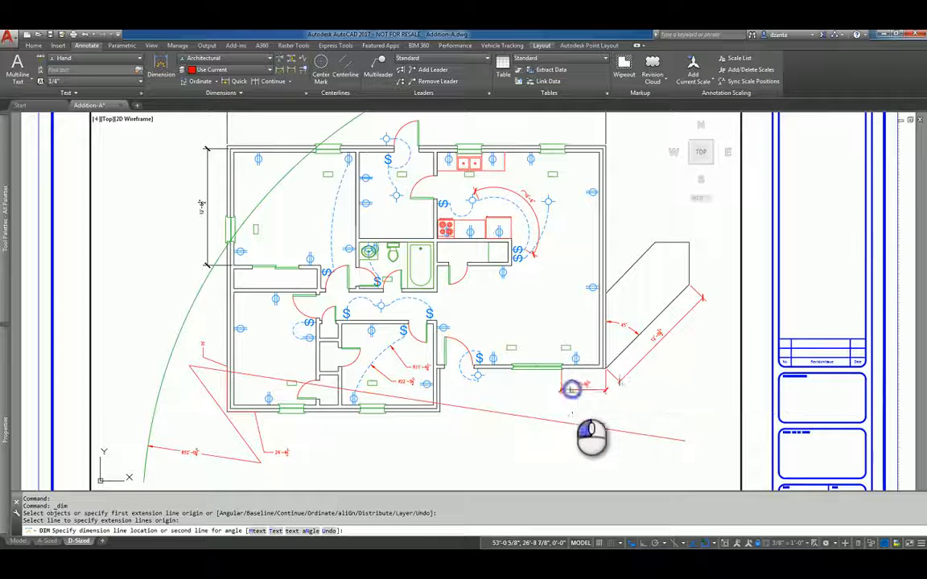
{"action": "left_click", "coordinate": [573, 388]}
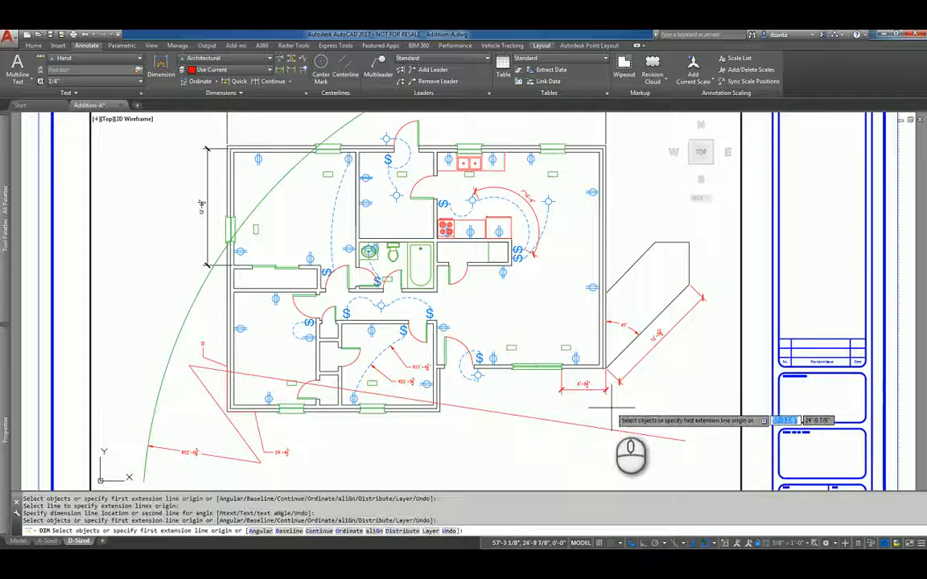
Use the DIM command to dimension the short exterior wall jog below the front door vertically between its two corners, placed just east of the wall.
{"action": "left_click", "coordinate": [160, 70]}
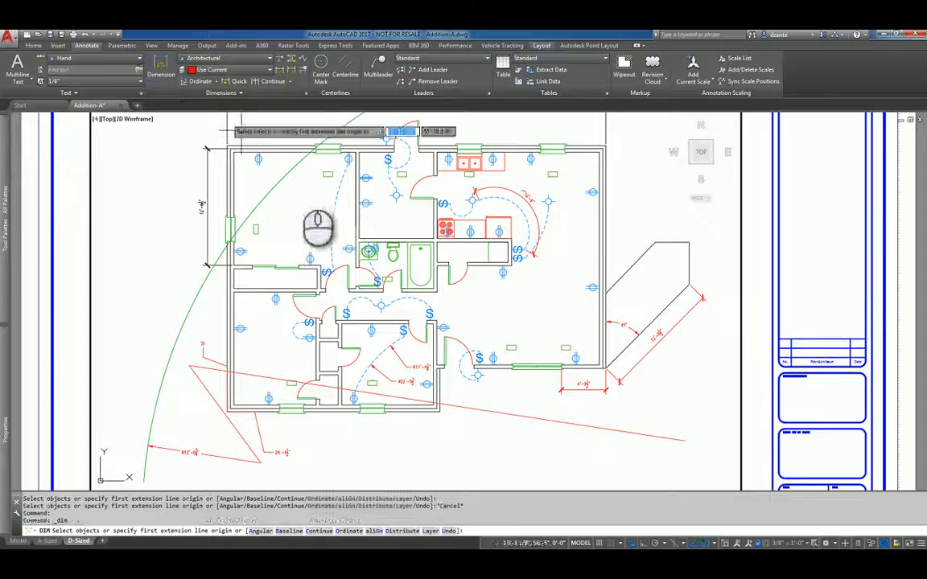
{"action": "left_click", "coordinate": [439, 410]}
{"action": "left_click", "coordinate": [440, 370]}
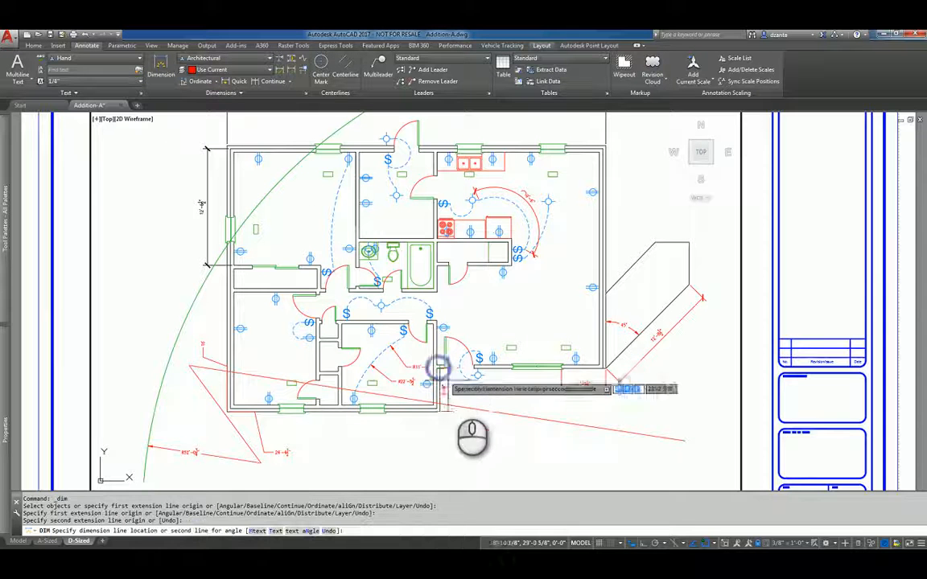
{"action": "left_click", "coordinate": [451, 422]}
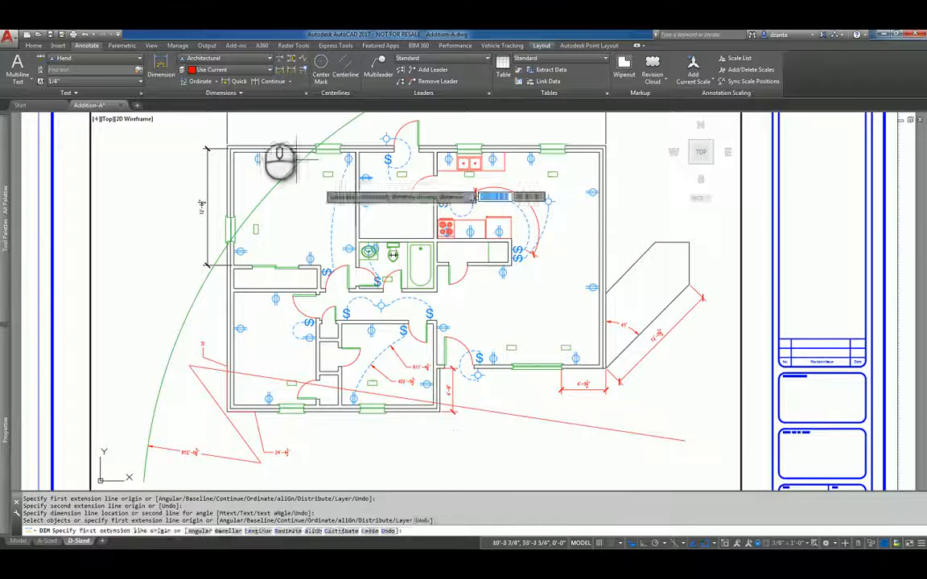
Dimension the full length of the house's east exterior wall by selecting its outer line, with the dimension just outside the wall.
{"action": "left_click", "coordinate": [163, 70]}
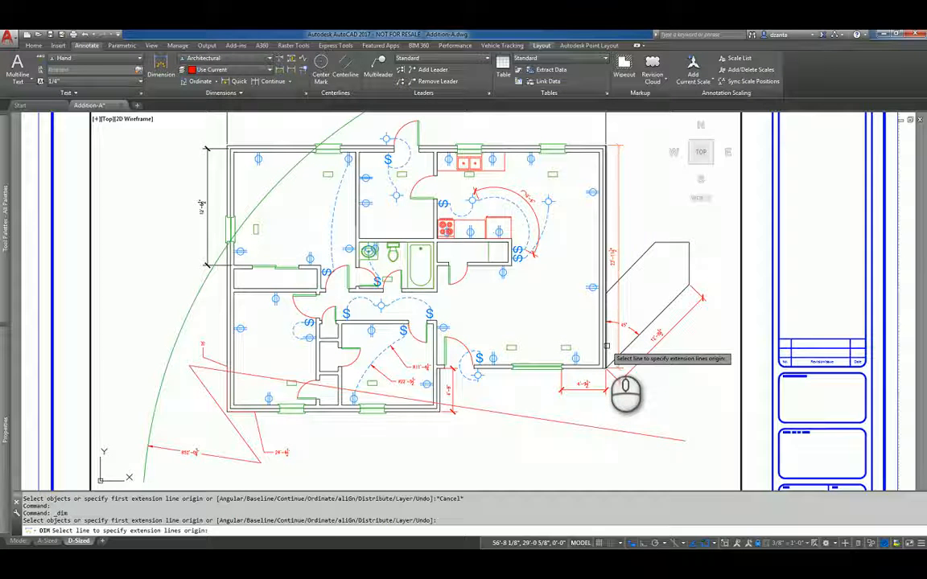
{"action": "left_click", "coordinate": [605, 347]}
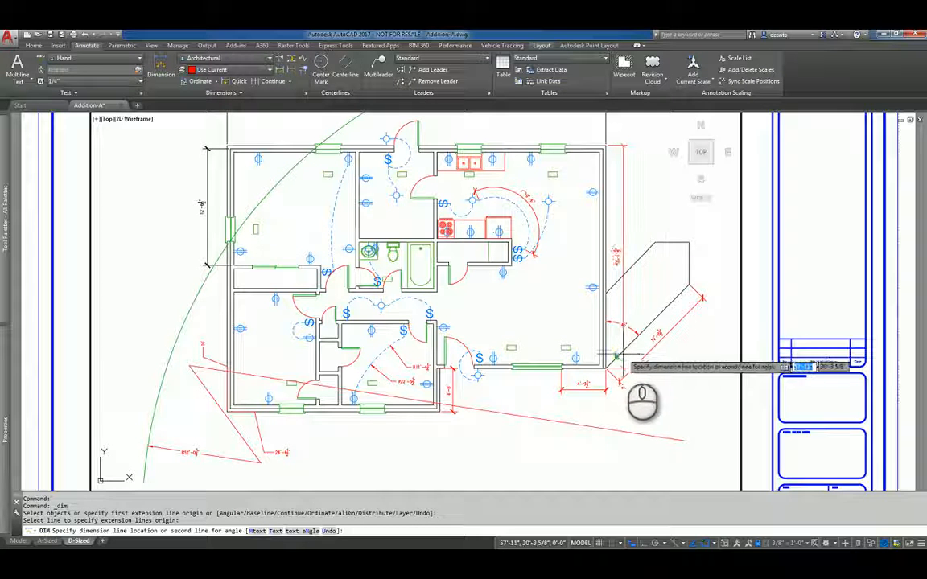
{"action": "left_click", "coordinate": [620, 345]}
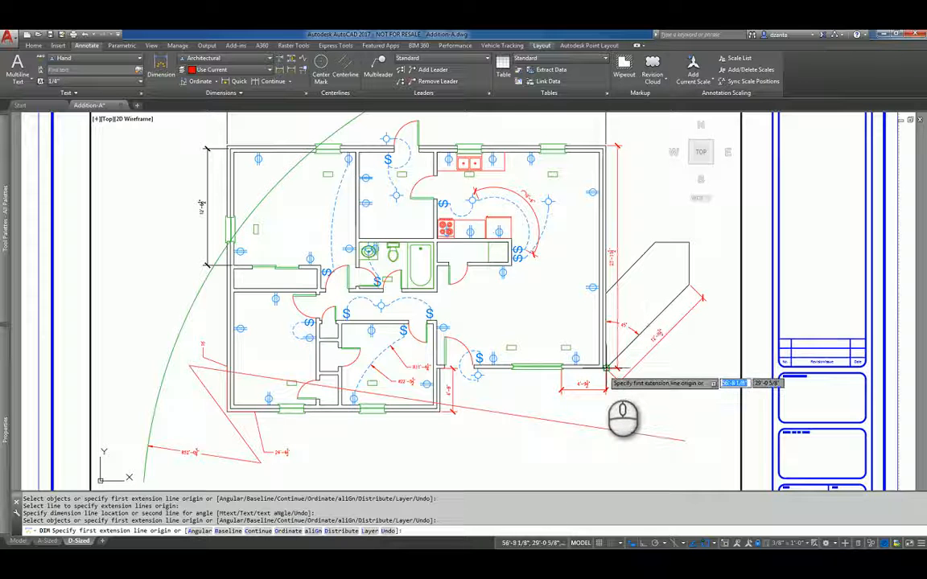
Add an aligned dimension to the addition's lower diagonal wall between its two endpoints, placed on the inner side of the addition.
{"action": "left_click", "coordinate": [608, 368]}
{"action": "left_click", "coordinate": [688, 284]}
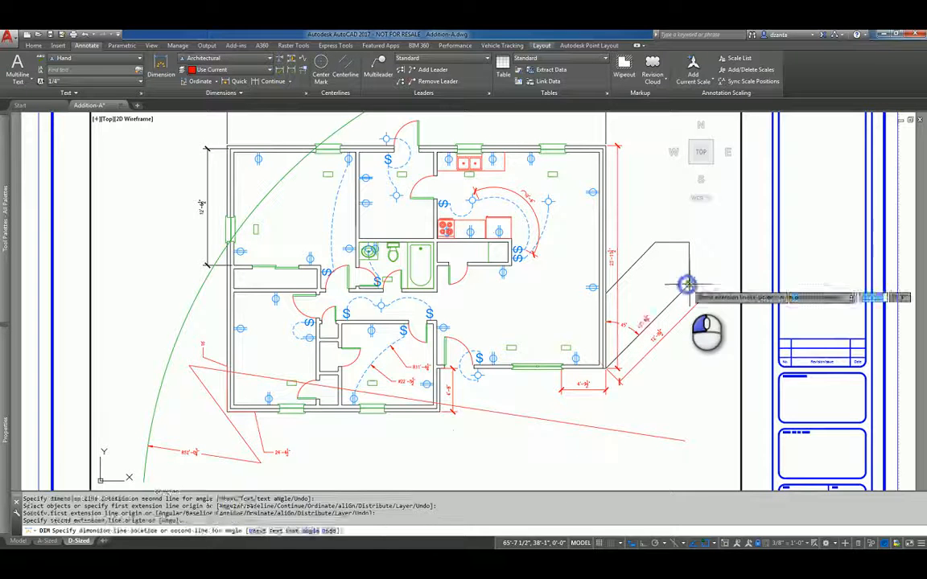
{"action": "left_click", "coordinate": [672, 273]}
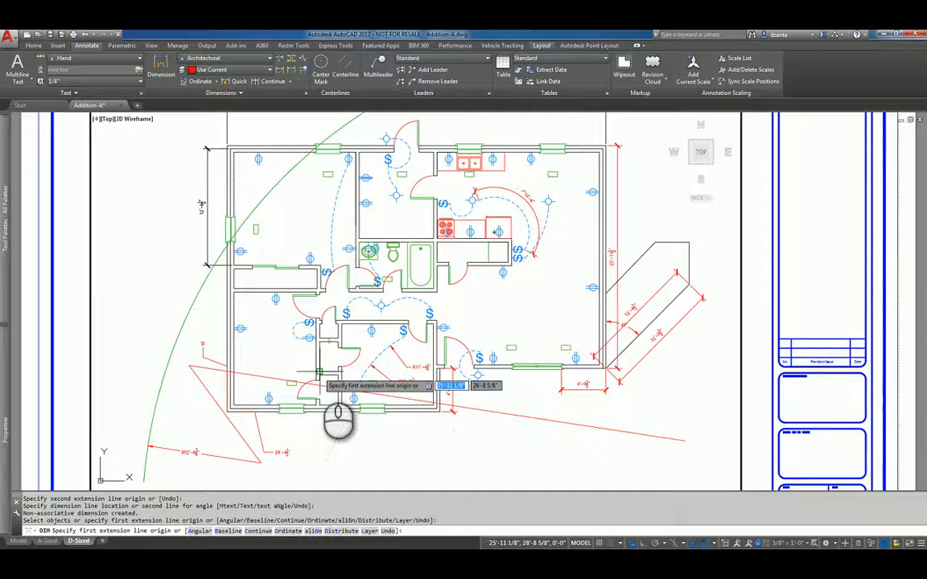
{"action": "scroll", "coordinate": [316, 378], "scroll_direction": "up", "scroll_amount": 6}
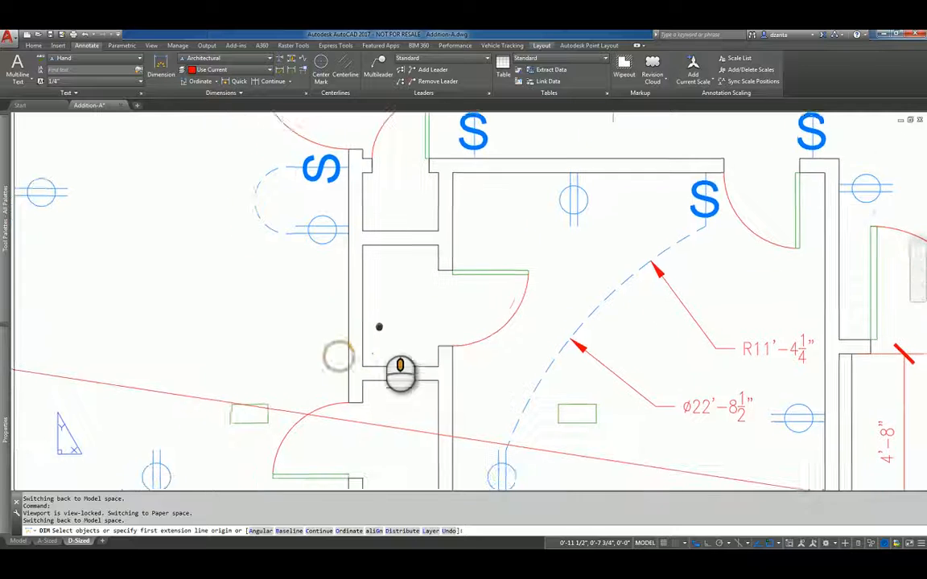
{"action": "left_click", "coordinate": [436, 360]}
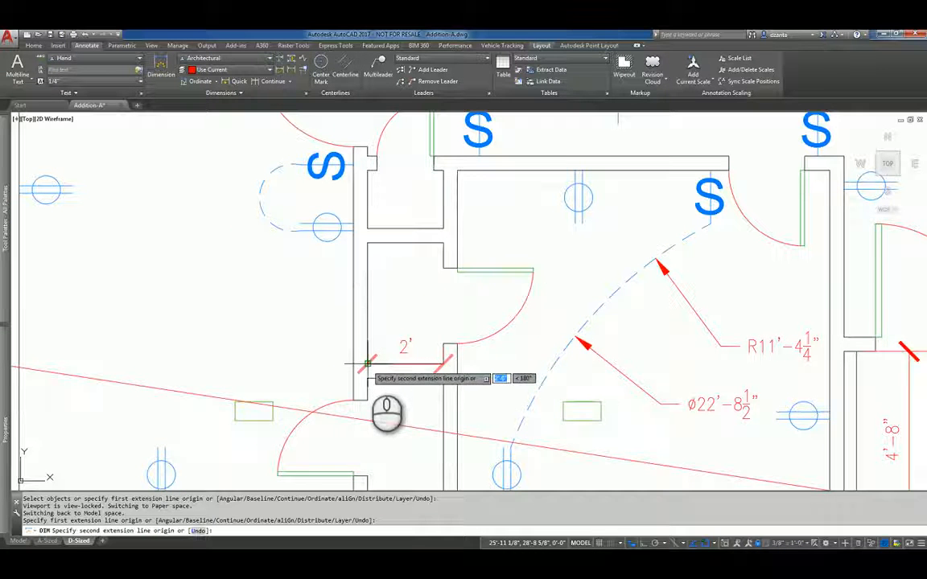
{"action": "key", "text": "Escape"}
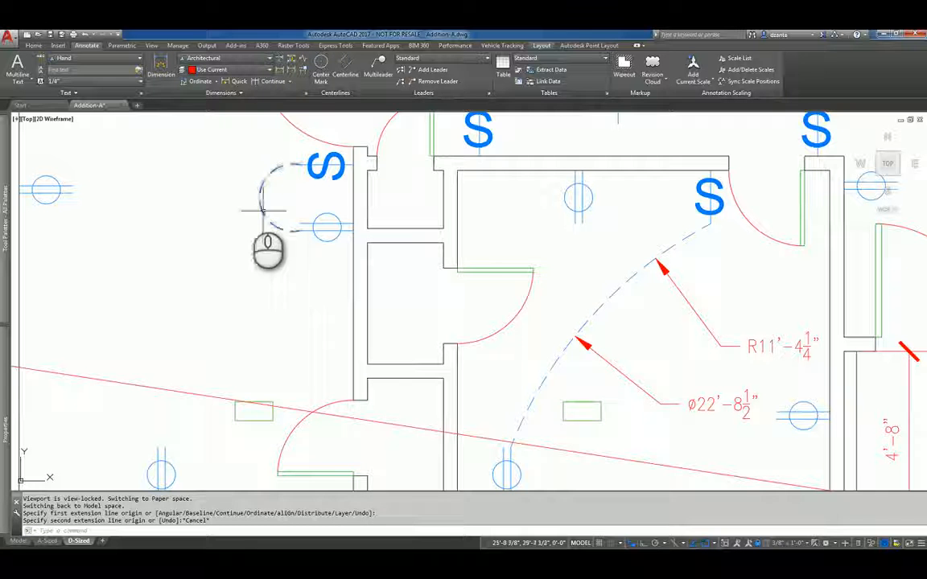
Use the DIM command's Angular option to dimension the angle between the small closet's south and west walls, with the arc inside the closet.
{"action": "left_click", "coordinate": [165, 79]}
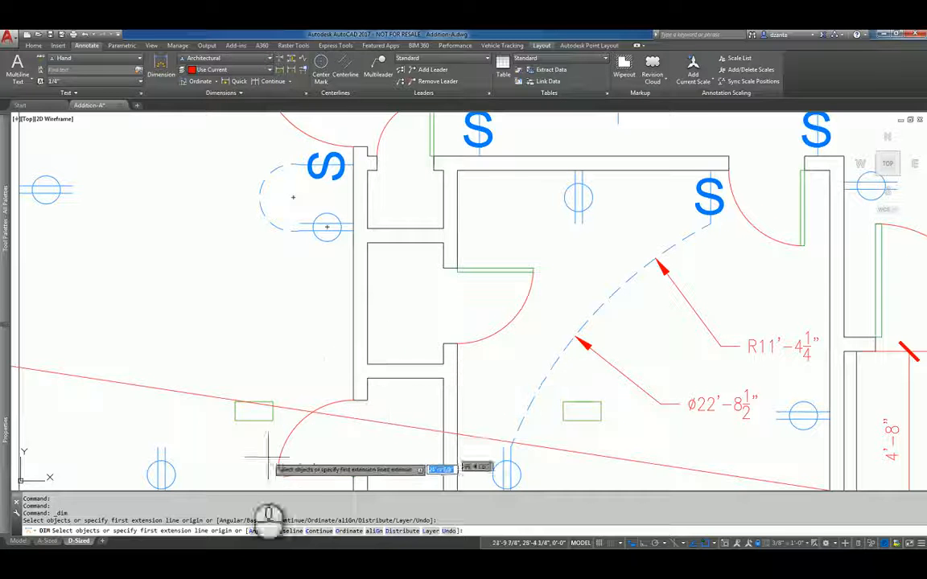
{"action": "left_click", "coordinate": [259, 531]}
{"action": "left_click", "coordinate": [393, 364]}
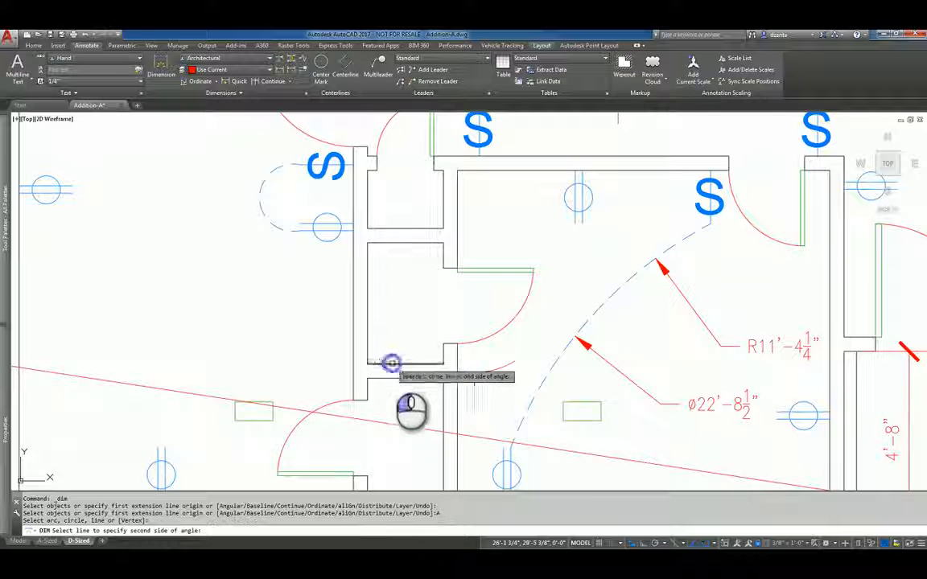
{"action": "left_click", "coordinate": [369, 325]}
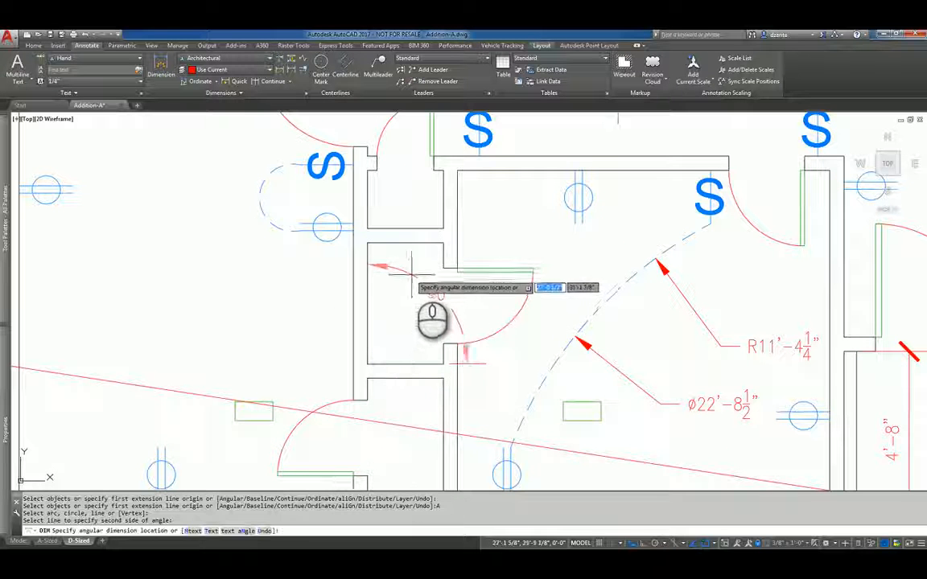
{"action": "left_click", "coordinate": [413, 272]}
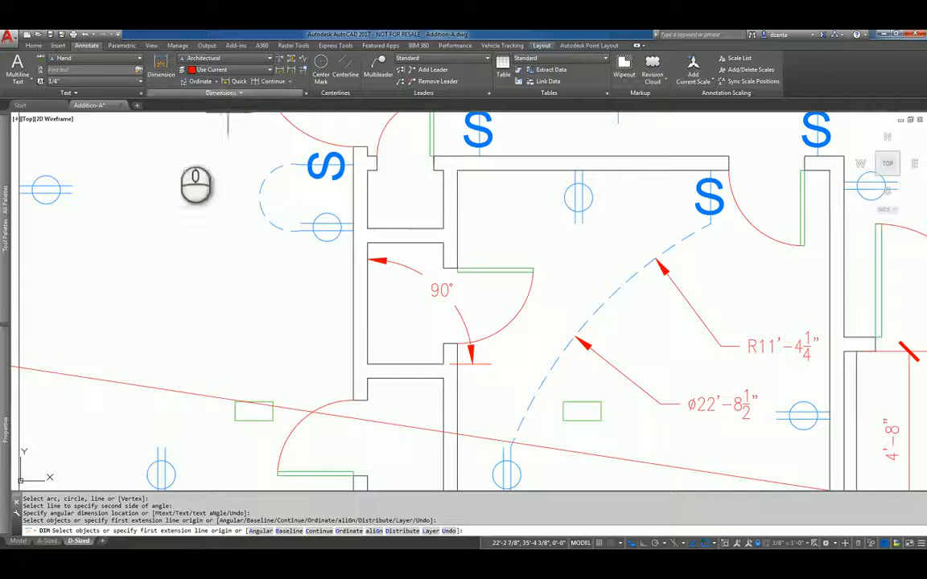
{"action": "scroll", "coordinate": [519, 316], "scroll_direction": "down", "scroll_amount": 5}
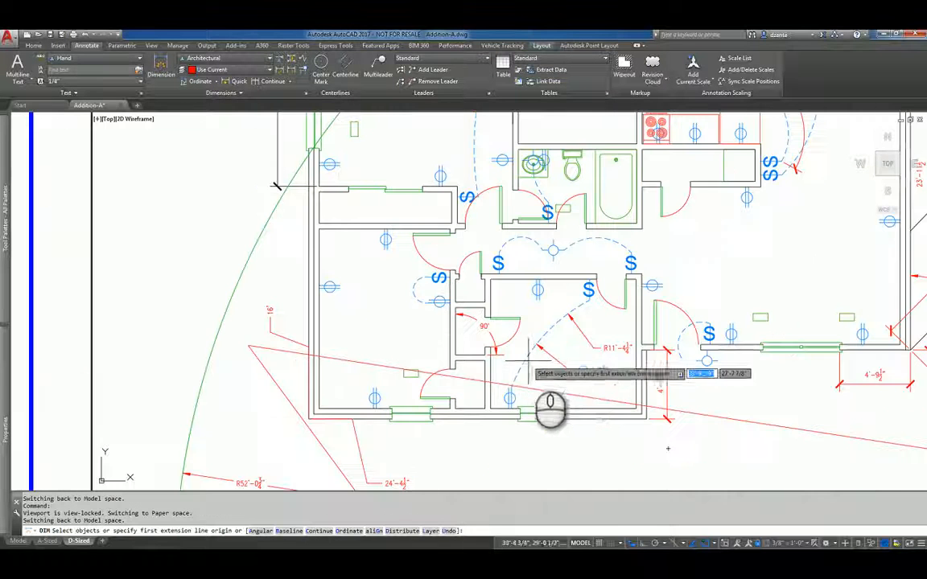